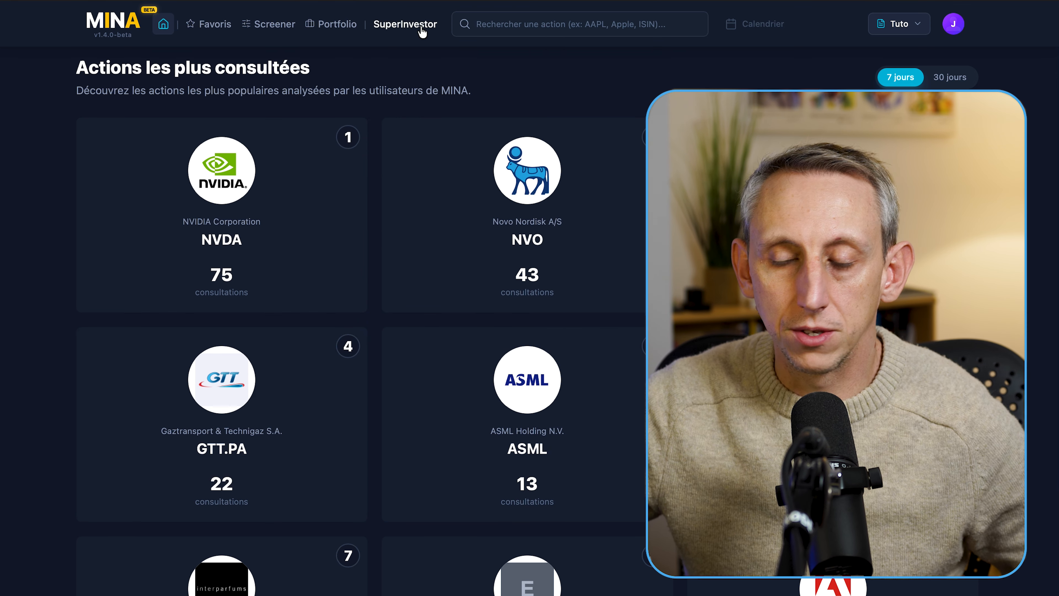
# - Open Alphabet (GOOG) from the home page and launch the Tuto profile's metrics-and-weights editor
pyautogui.click(955, 25)
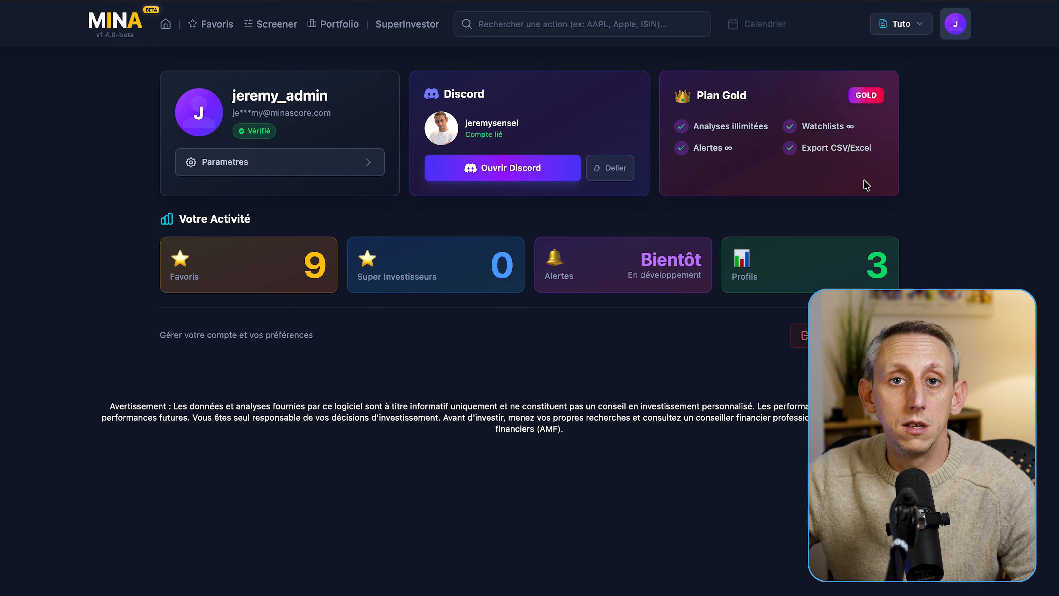
pyautogui.click(164, 29)
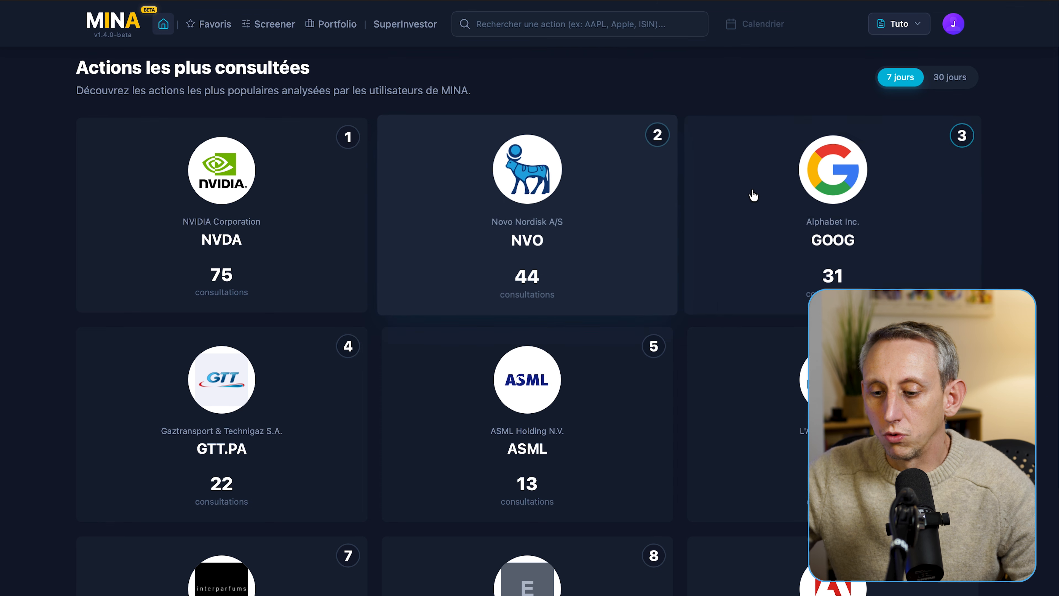
pyautogui.click(833, 205)
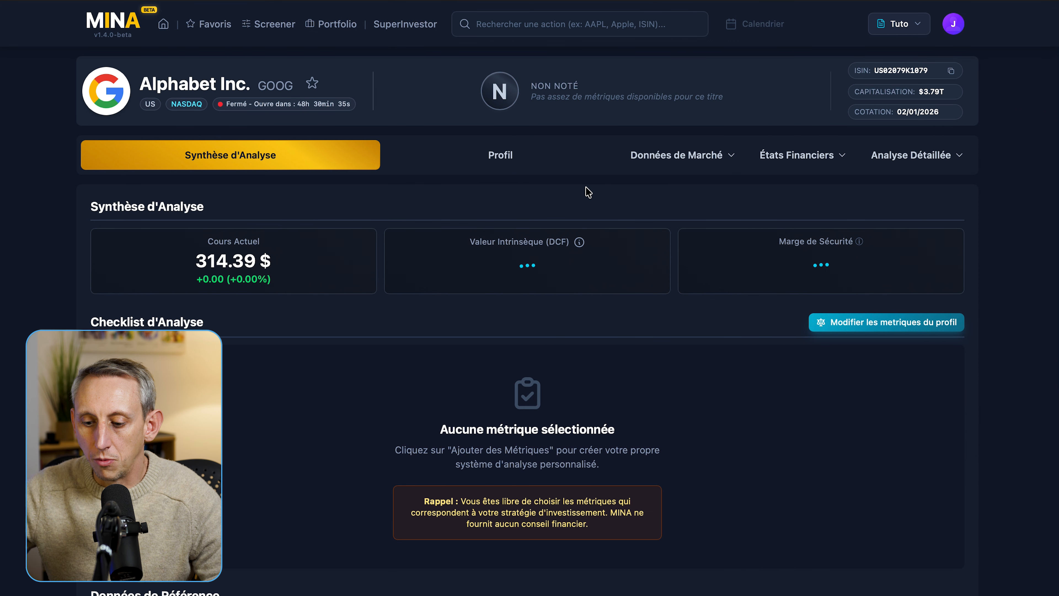
pyautogui.scroll(-1, 584, 200)
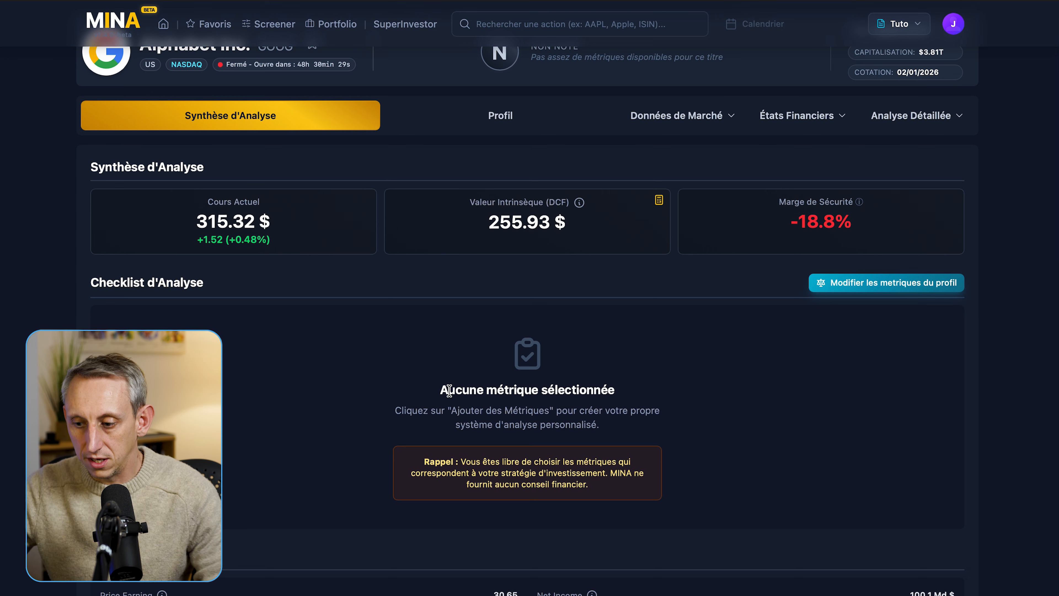
pyautogui.scroll(1, 450, 392)
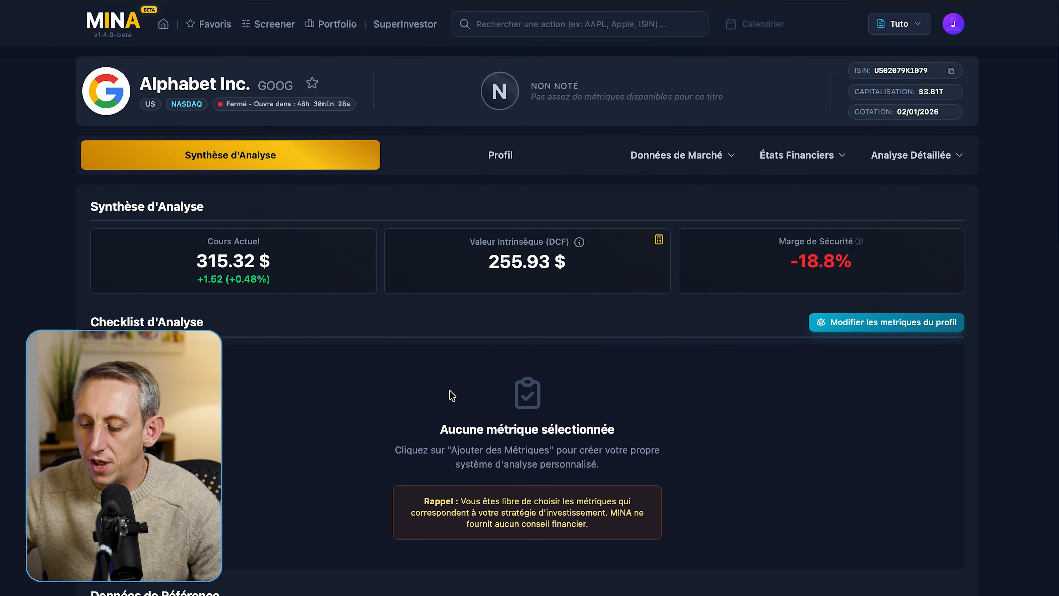
pyautogui.click(869, 326)
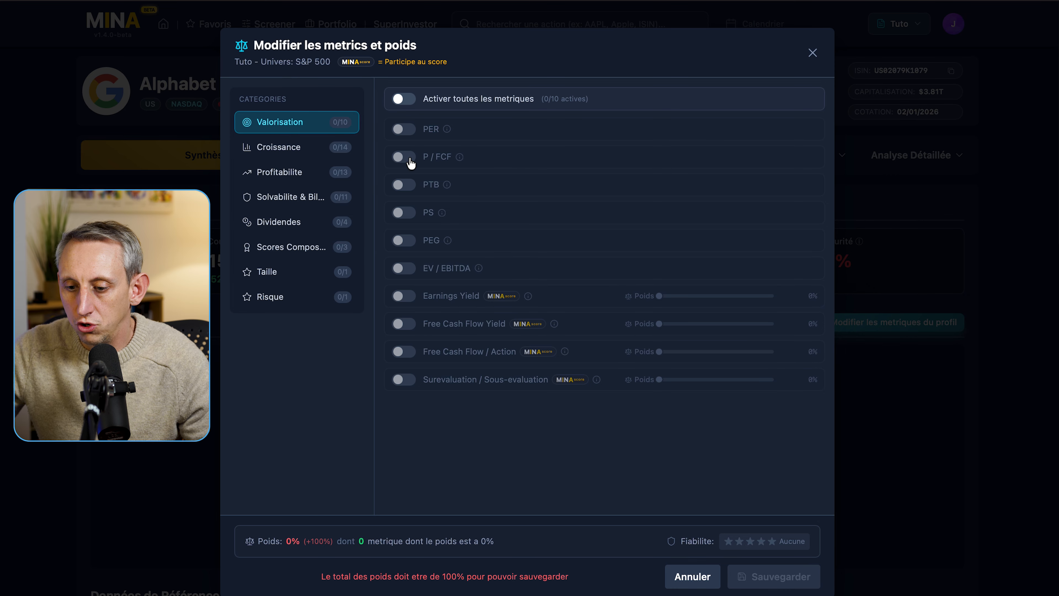
# - Turn on P / FCF as Inferieur with a 24.0 threshold, then show the Croissance metrics
pyautogui.click(402, 158)
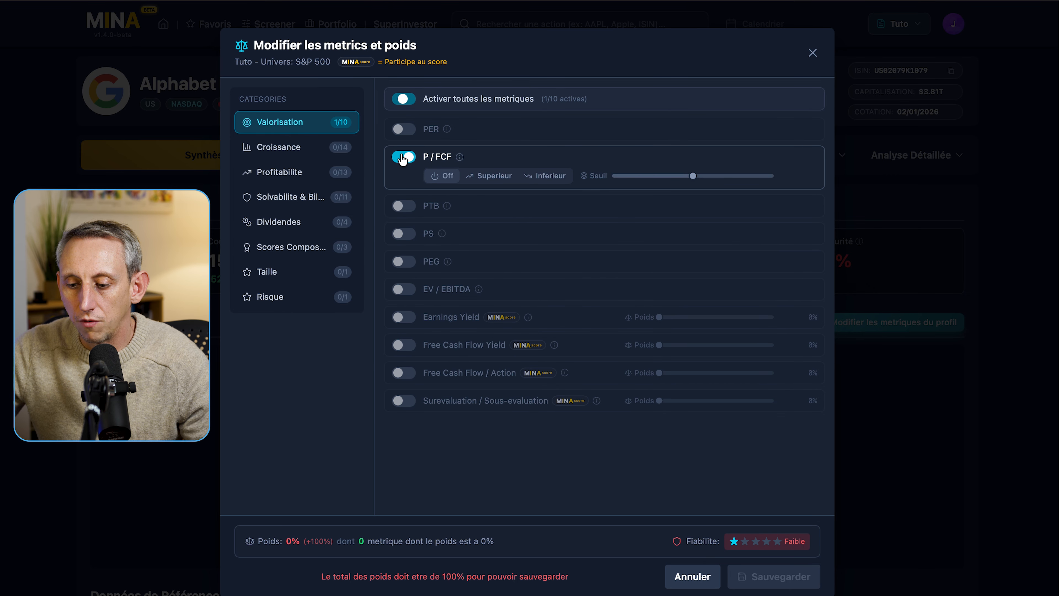
pyautogui.click(547, 176)
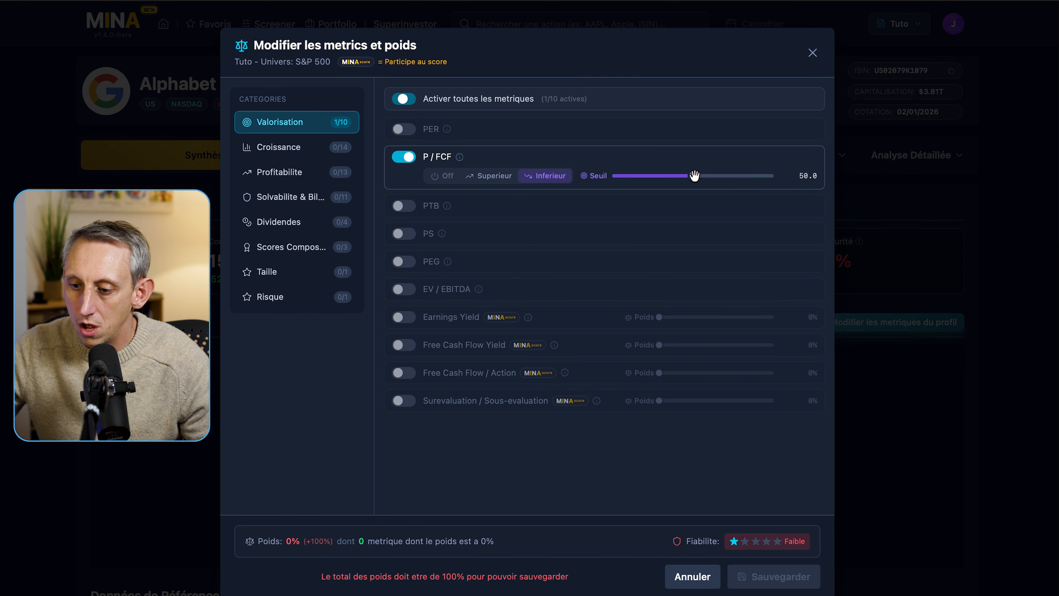
pyautogui.moveTo(693, 175); pyautogui.dragTo(651, 175)
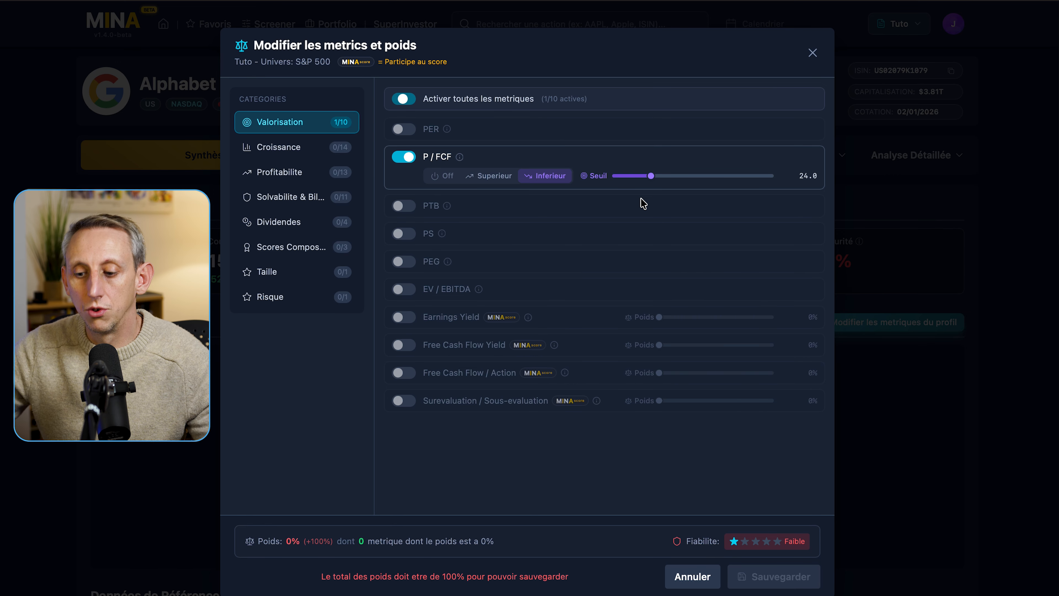
pyautogui.click(282, 156)
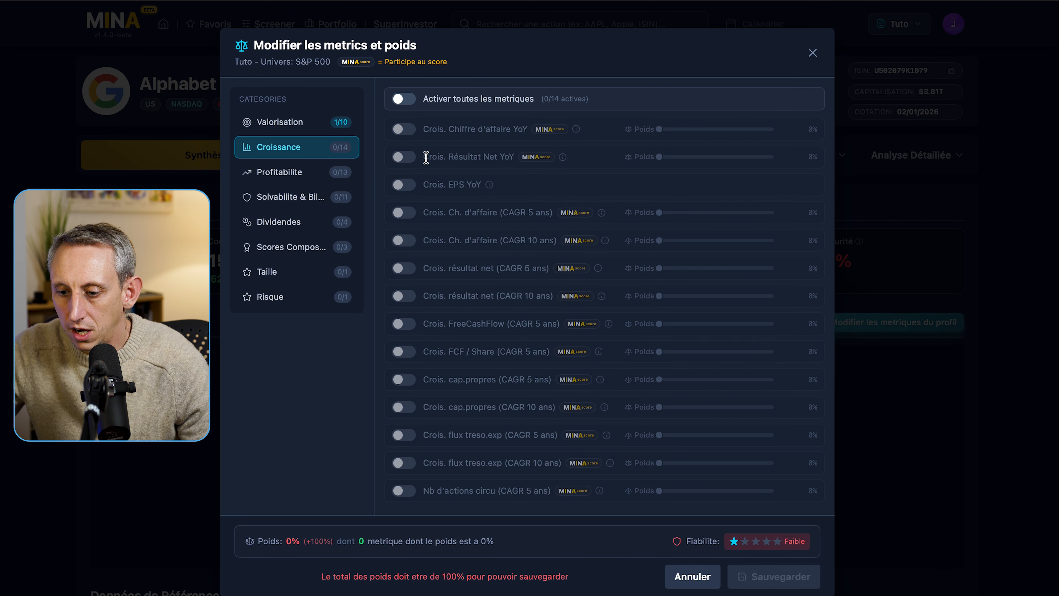
# - Enable 5-year revenue growth (CAGR) at 10% weight, scored Superieur above 10.0%
pyautogui.click(403, 214)
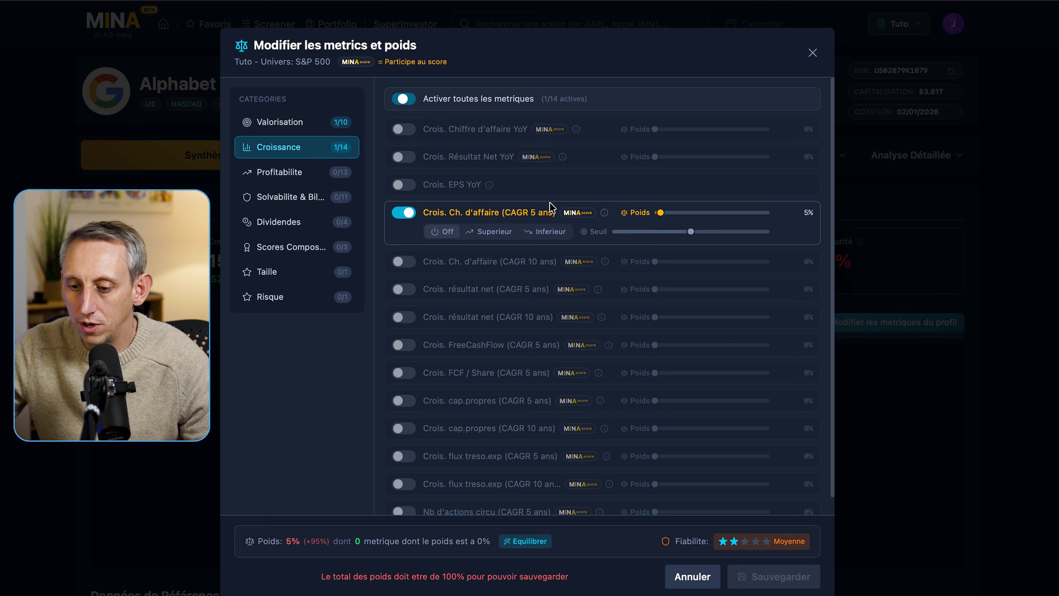
pyautogui.click(506, 239)
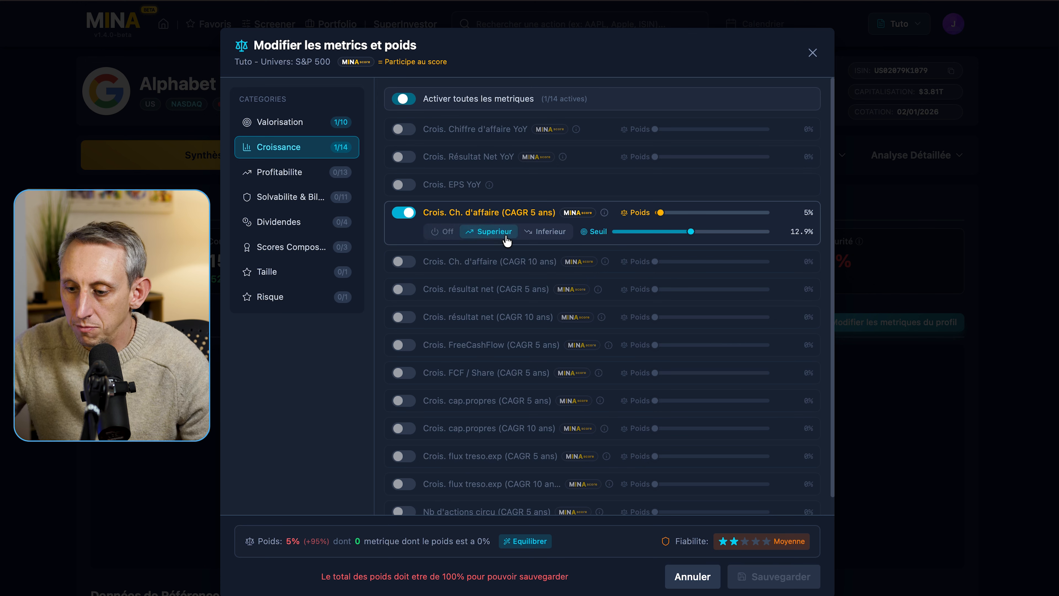
pyautogui.moveTo(691, 232); pyautogui.dragTo(665, 210)
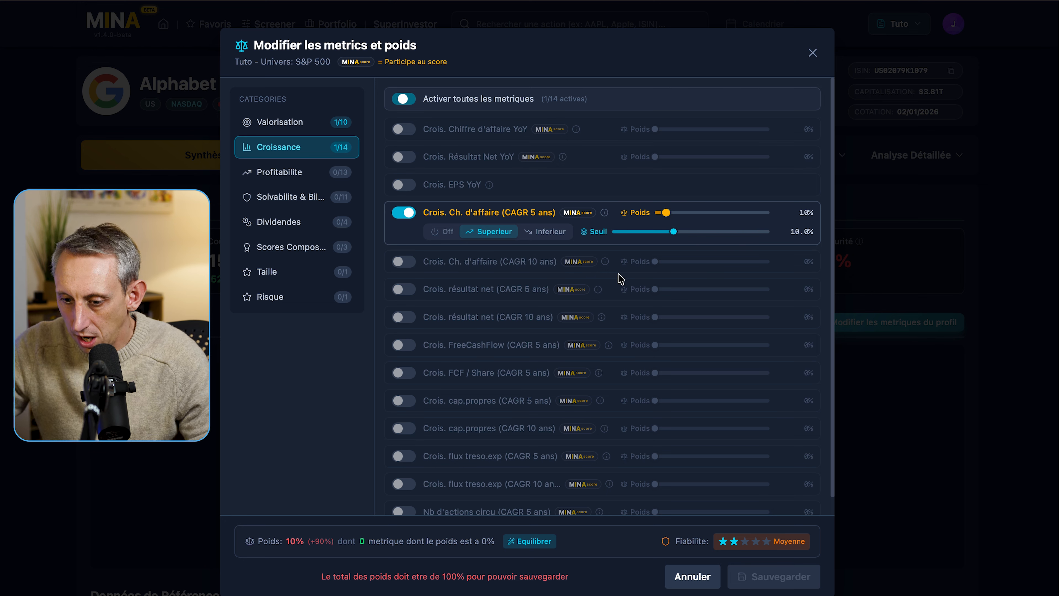
# - Enable 5-year FCF per share growth at 25% weight, scored Superieur above 15.0%
pyautogui.click(402, 373)
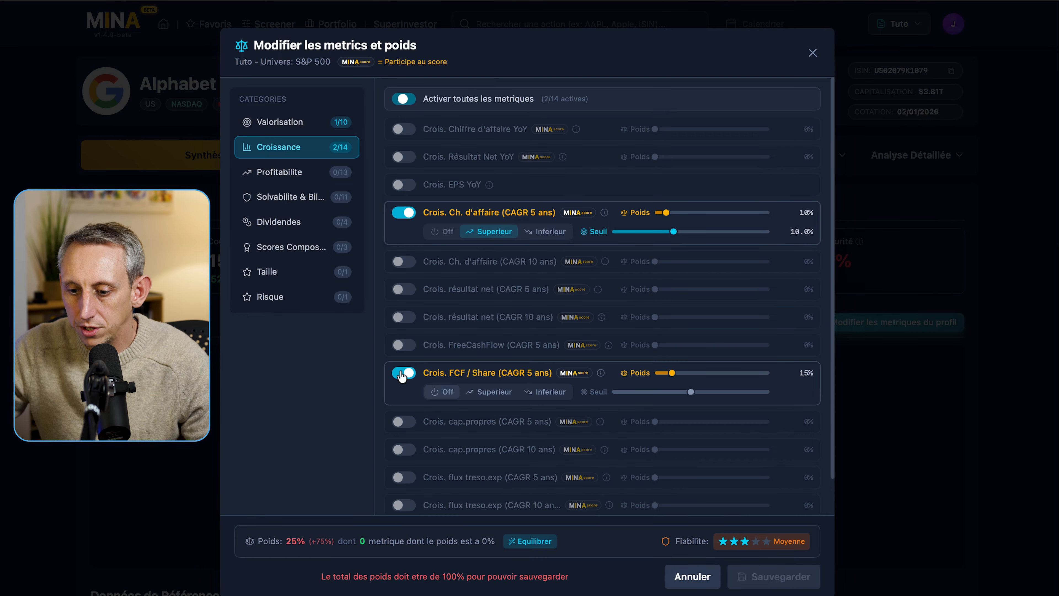
pyautogui.click(498, 392)
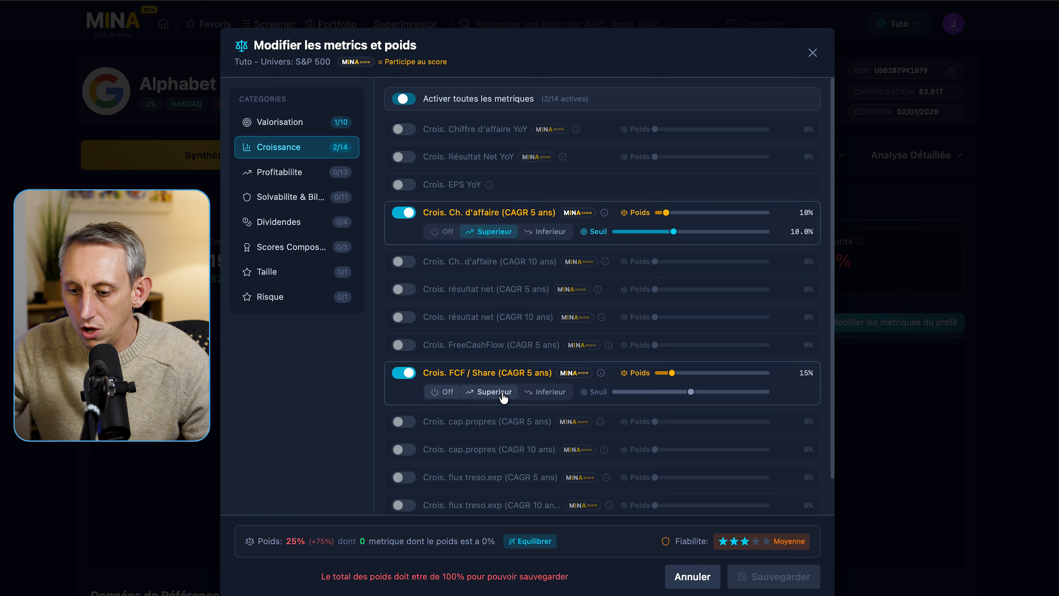
pyautogui.moveTo(691, 389)
pyautogui.mouseDown()
pyautogui.moveTo(699, 391)
pyautogui.moveTo(674, 372)
pyautogui.moveTo(684, 373)
pyautogui.mouseUp()
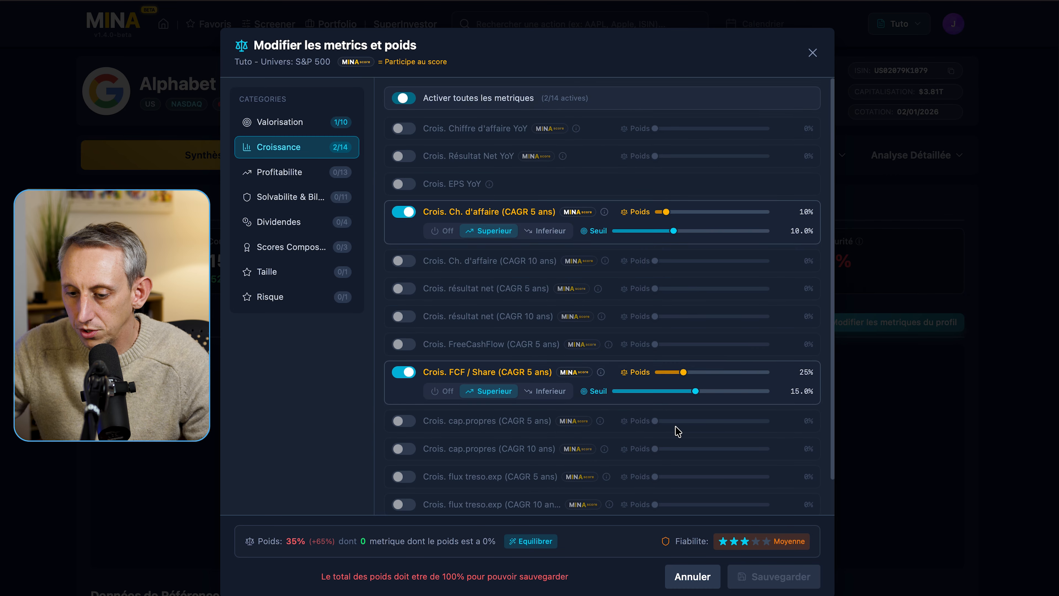
pyautogui.scroll(-1, 676, 430)
pyautogui.scroll(1, 675, 430)
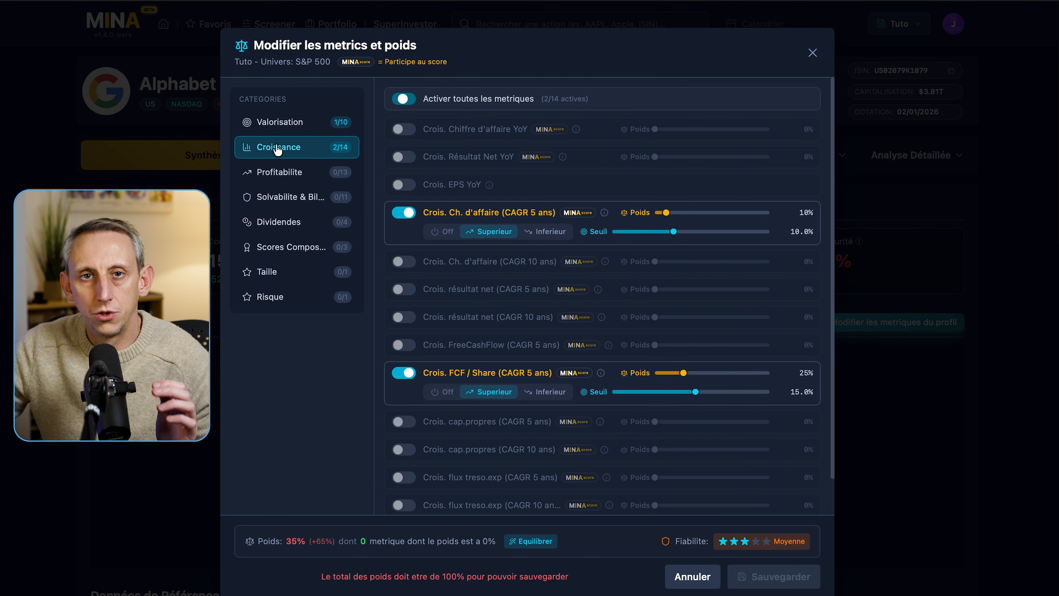
pyautogui.click(278, 175)
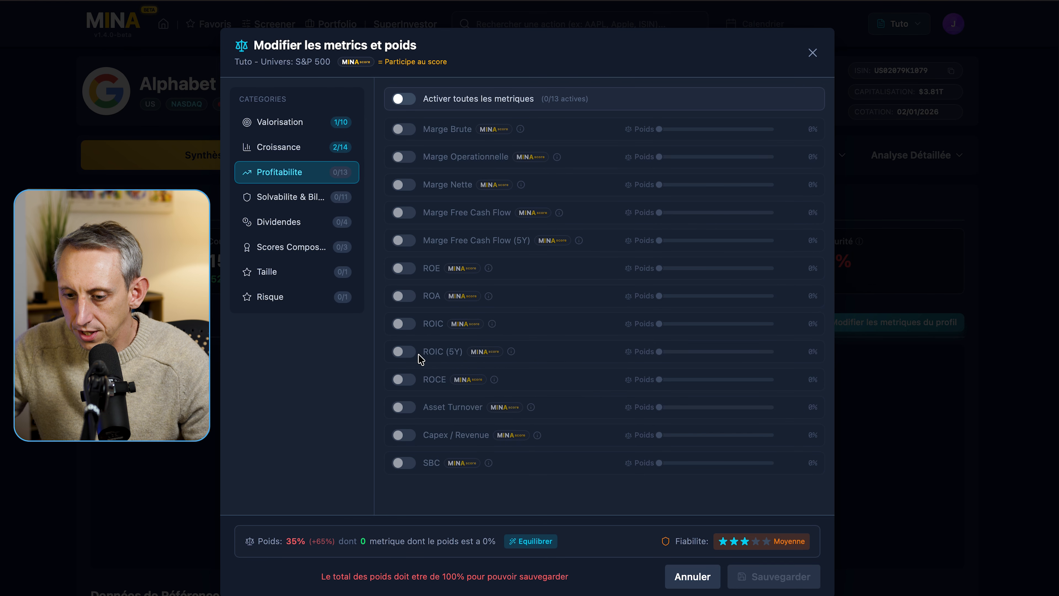
# - Enable ROIC (5Y) at 28% weight, scored Superieur above 15.0%
pyautogui.click(403, 351)
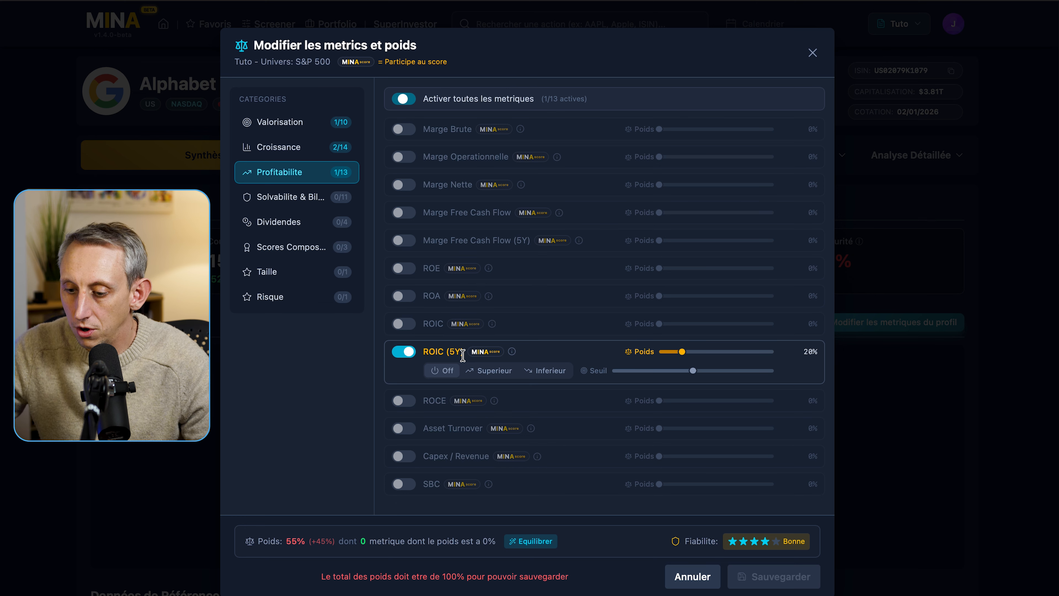
pyautogui.click(498, 374)
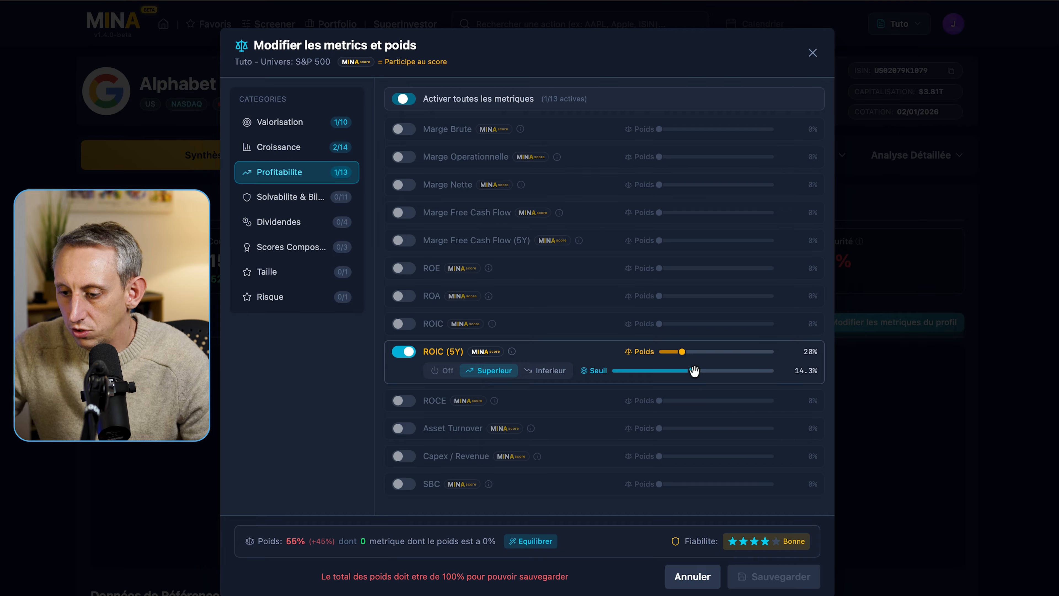
pyautogui.moveTo(693, 370); pyautogui.dragTo(691, 349)
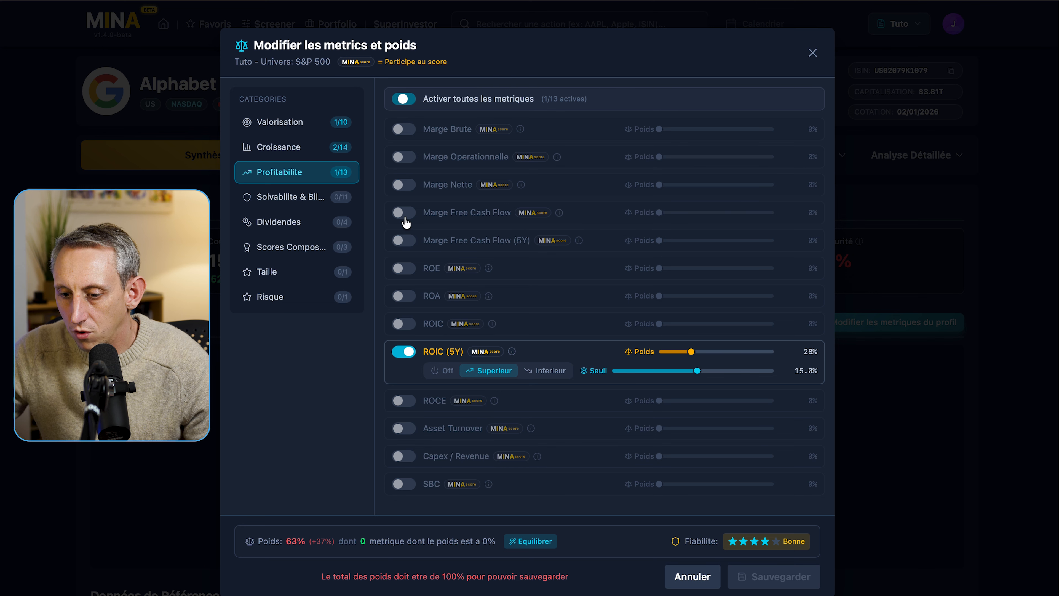
# - Enable Marge Free Cash Flow (5Y) at 10% weight, scored Superieur above 10.0%
pyautogui.click(398, 239)
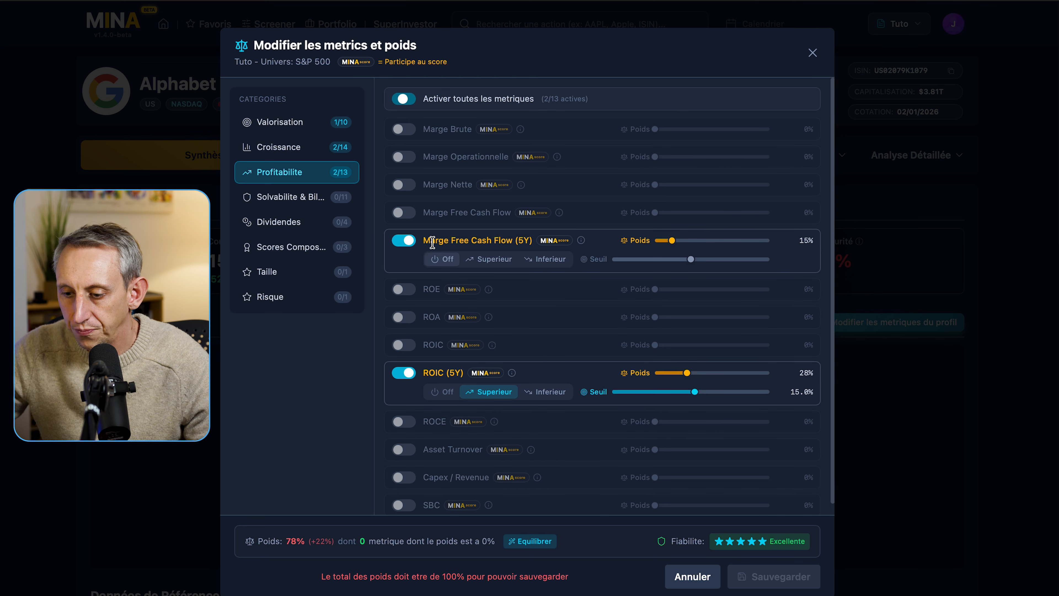
pyautogui.click(503, 259)
pyautogui.click(689, 258)
pyautogui.moveTo(689, 257); pyautogui.dragTo(666, 240)
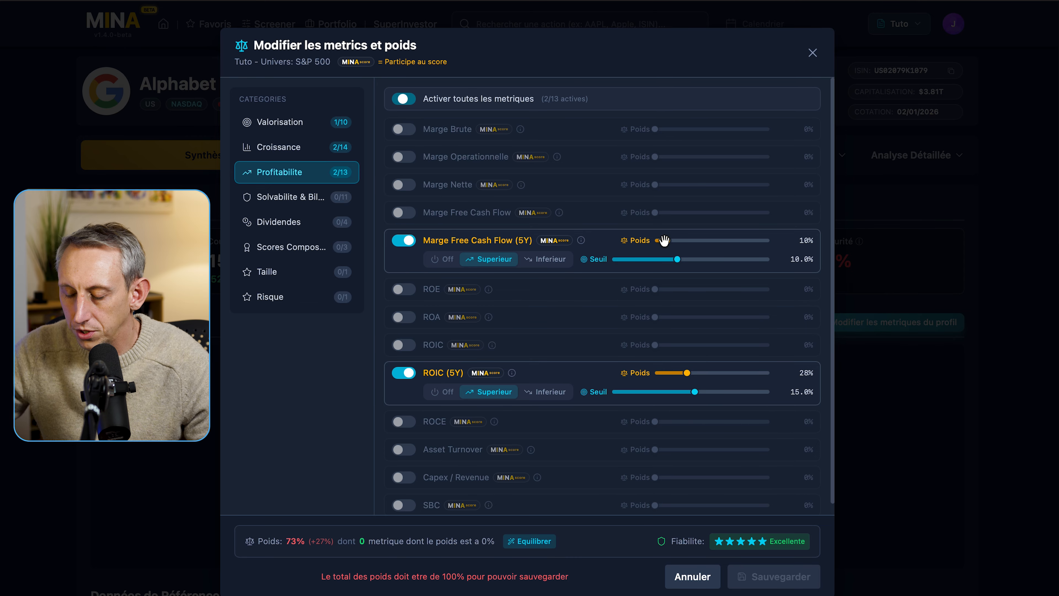
pyautogui.click(286, 204)
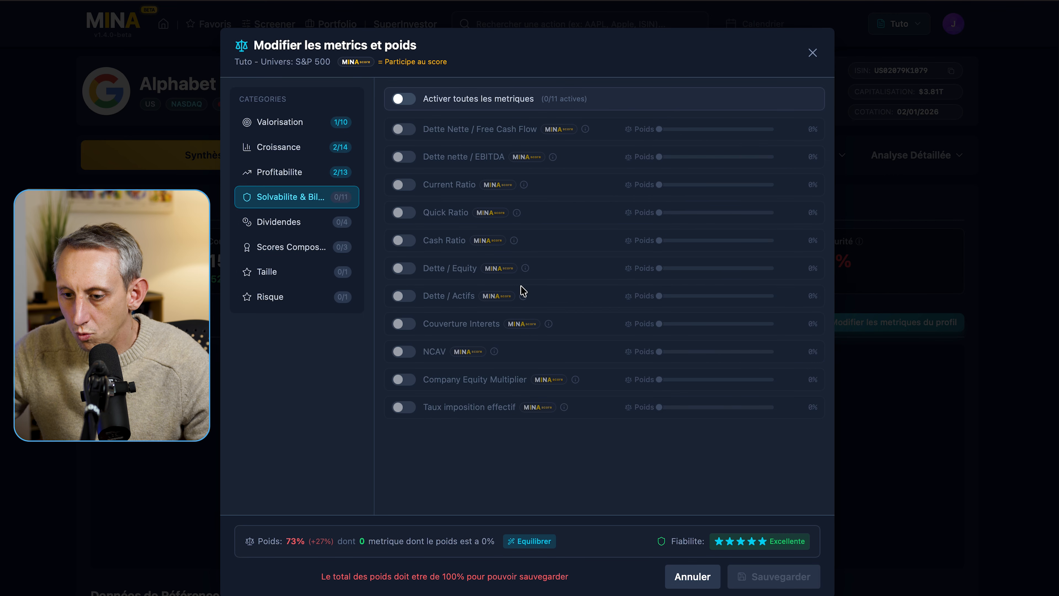
# - Enable Dette Nette / Free Cash Flow scored Inferieur and raise its weight to 20%
pyautogui.click(401, 129)
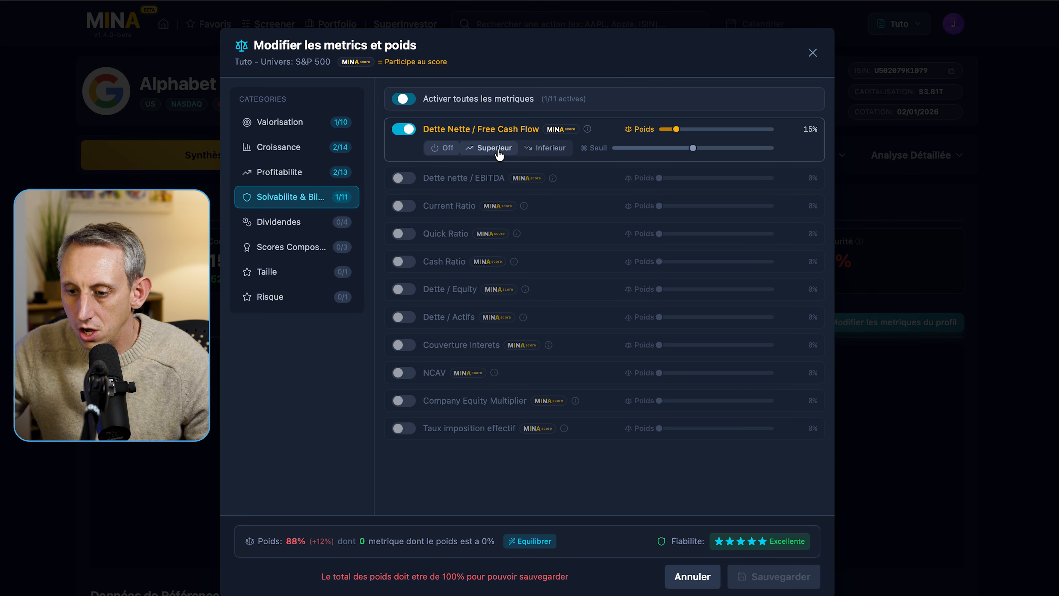
pyautogui.click(547, 148)
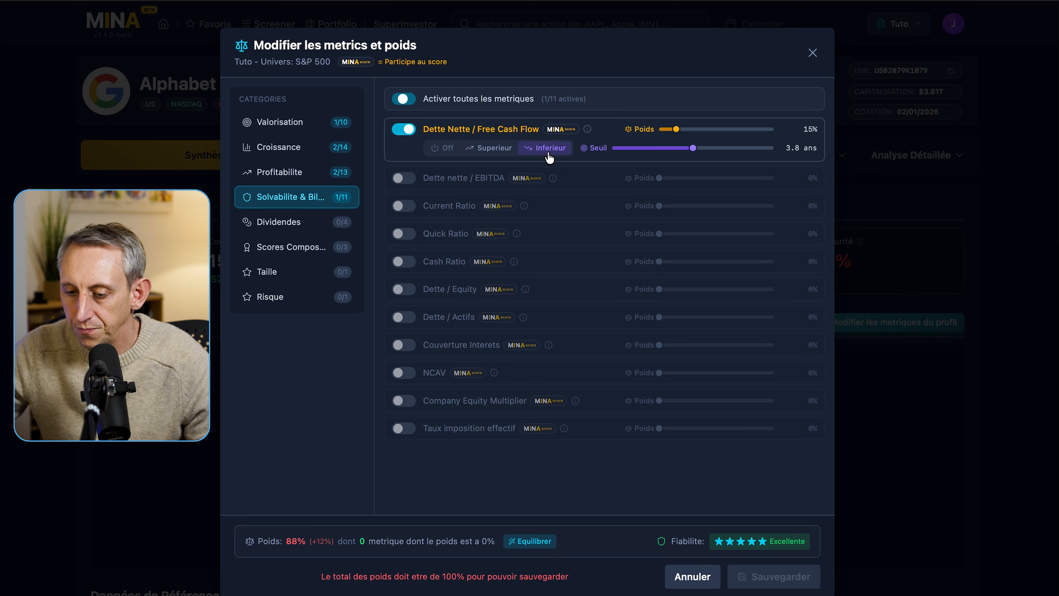
pyautogui.moveTo(698, 151); pyautogui.dragTo(689, 146)
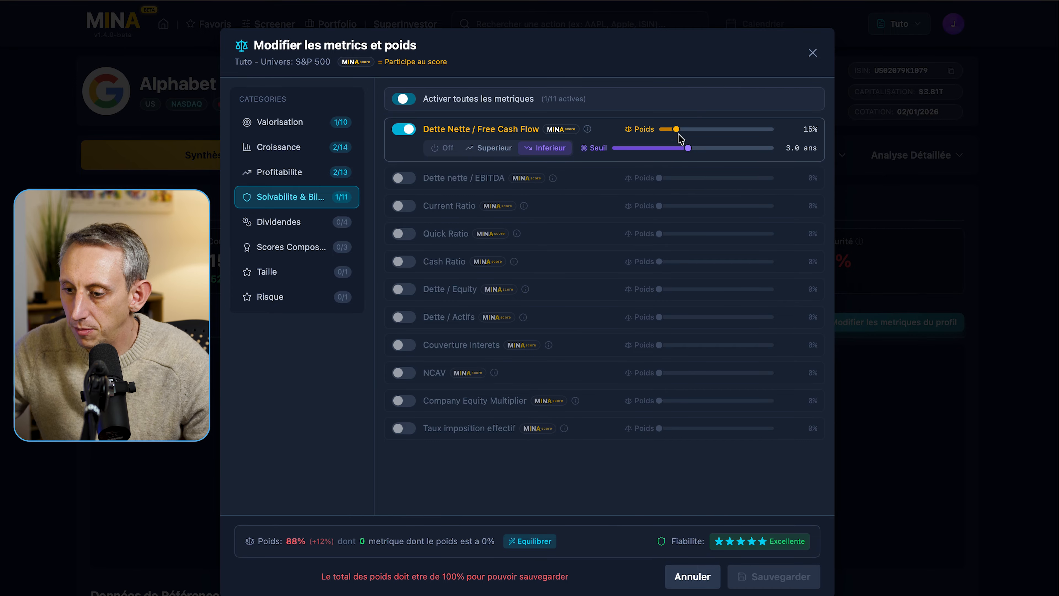
pyautogui.moveTo(674, 126); pyautogui.dragTo(681, 124)
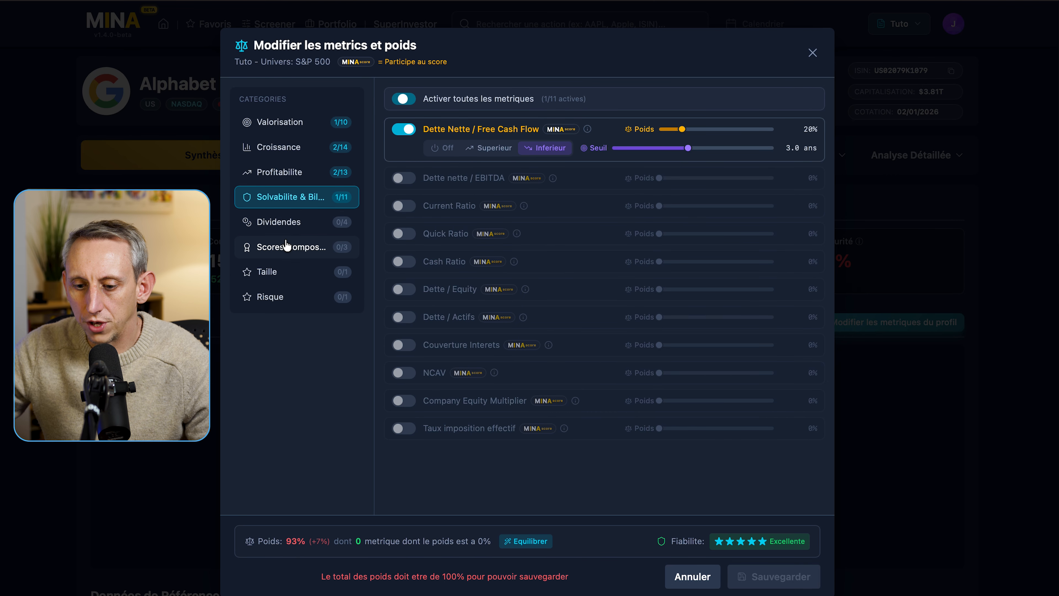
pyautogui.click(286, 247)
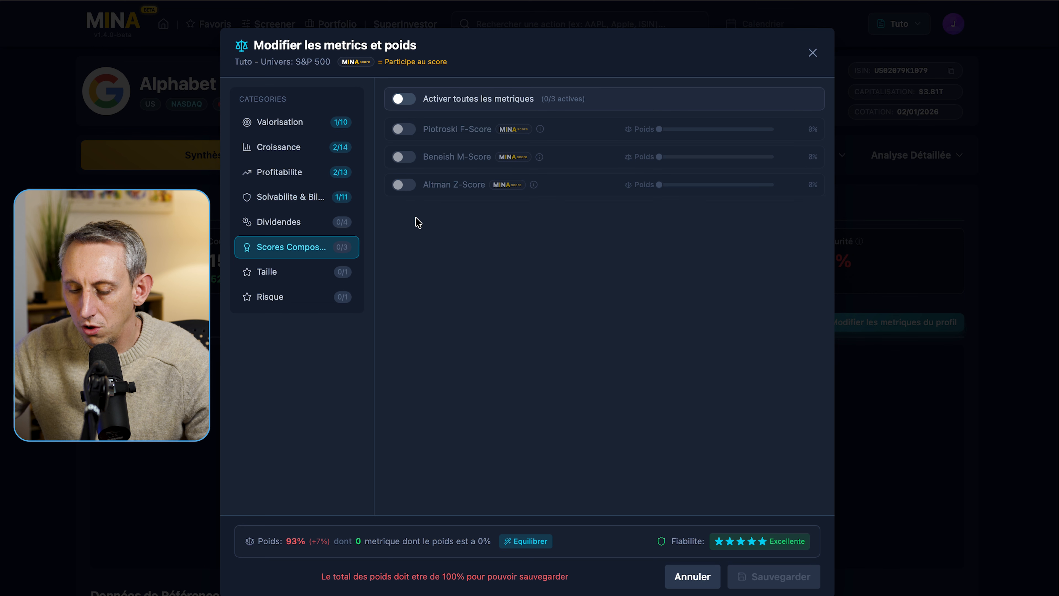
# - Switch on Piotroski F-Score, Beneish M-Score and Altman Z-Score, each weighted 5%
pyautogui.click(401, 133)
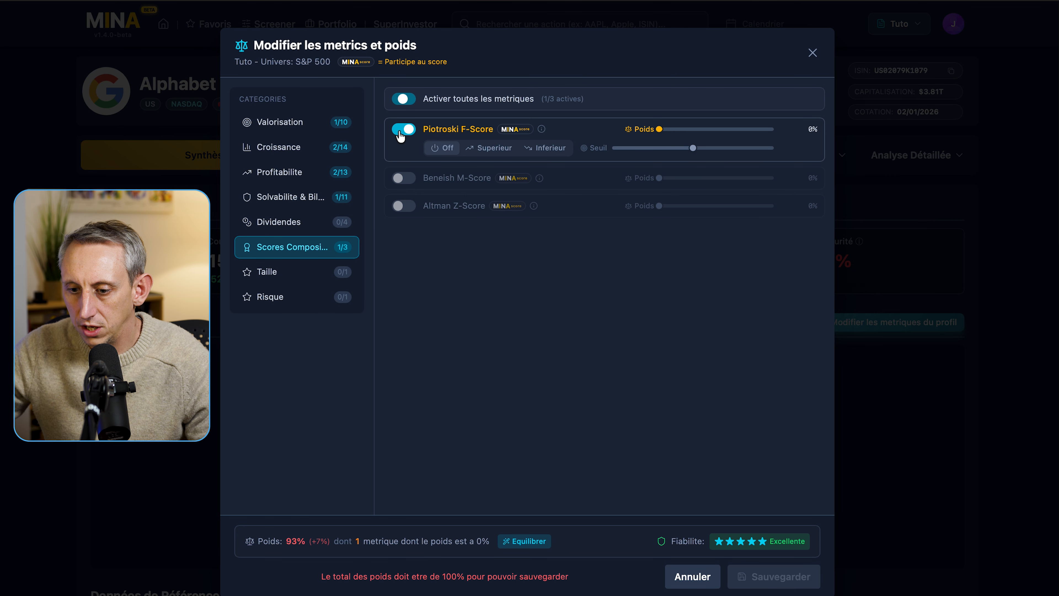
pyautogui.click(402, 179)
pyautogui.click(403, 228)
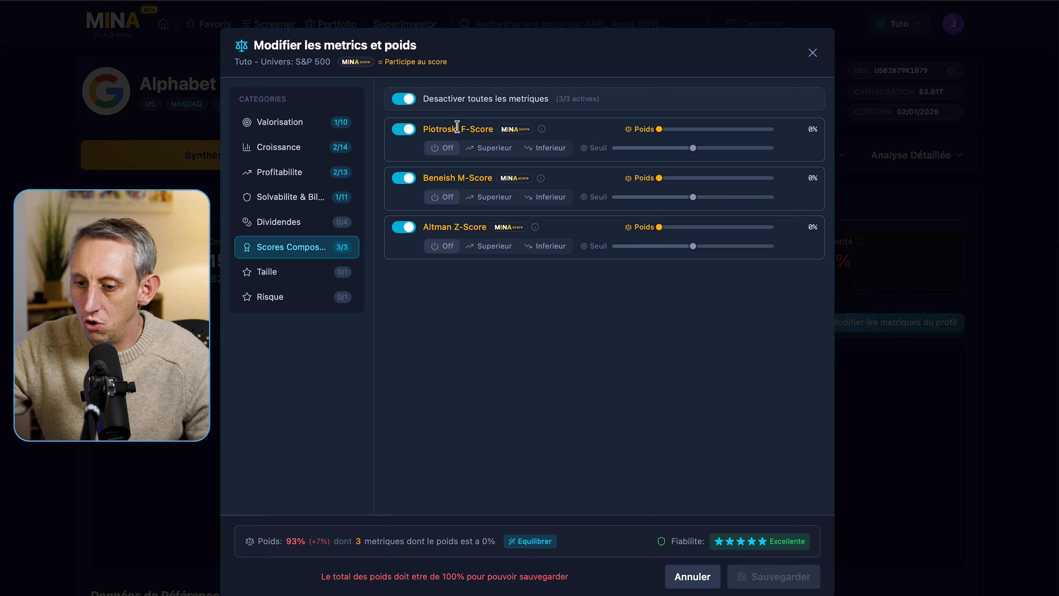
pyautogui.press('XF86AudioMute')
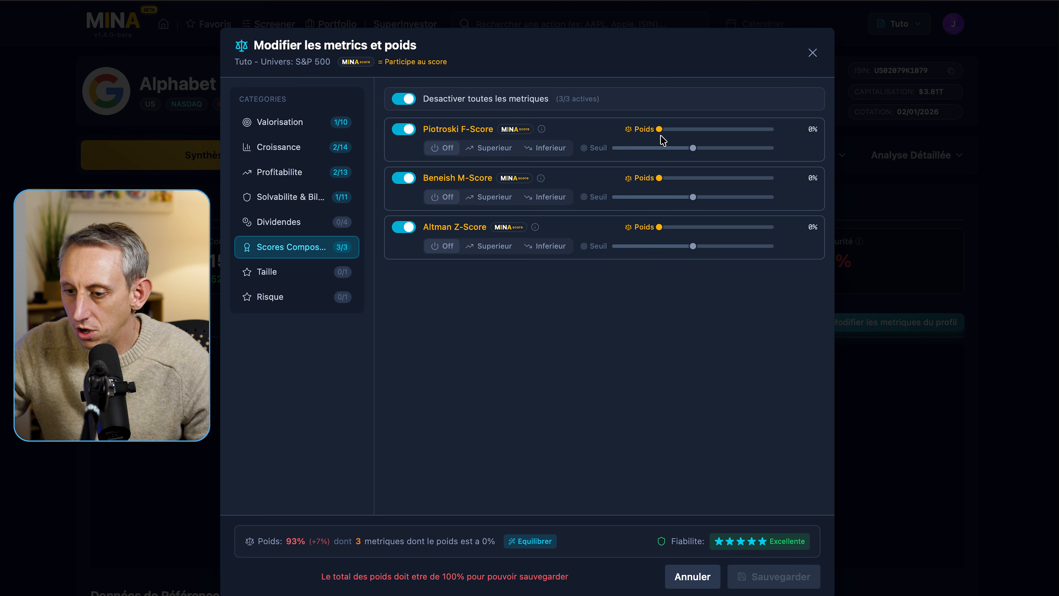
pyautogui.moveTo(659, 130); pyautogui.dragTo(663, 129)
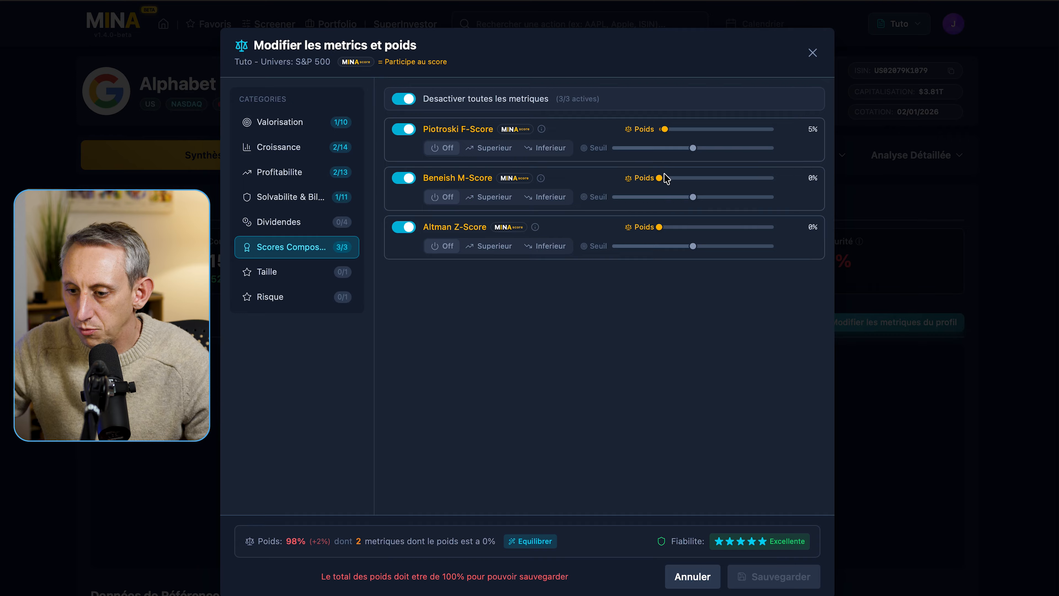
pyautogui.moveTo(659, 177); pyautogui.dragTo(664, 176)
pyautogui.moveTo(660, 225); pyautogui.dragTo(664, 226)
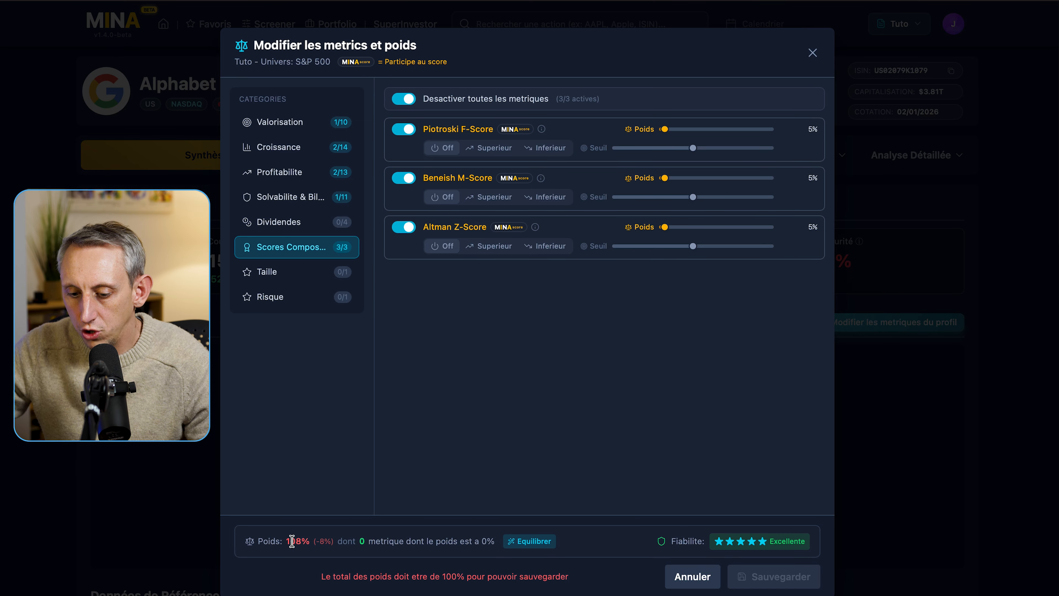
# - Cut FCF/Share growth to 20% and Dette Nette / FCF to 17% for 100%, then save Tuto
pyautogui.click(286, 148)
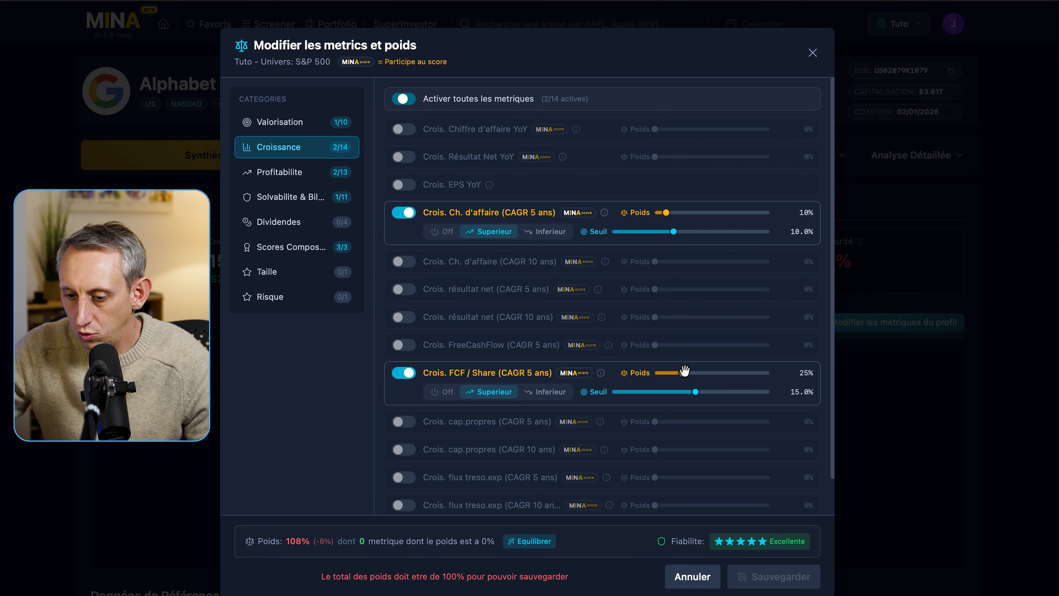
pyautogui.moveTo(684, 370); pyautogui.dragTo(678, 372)
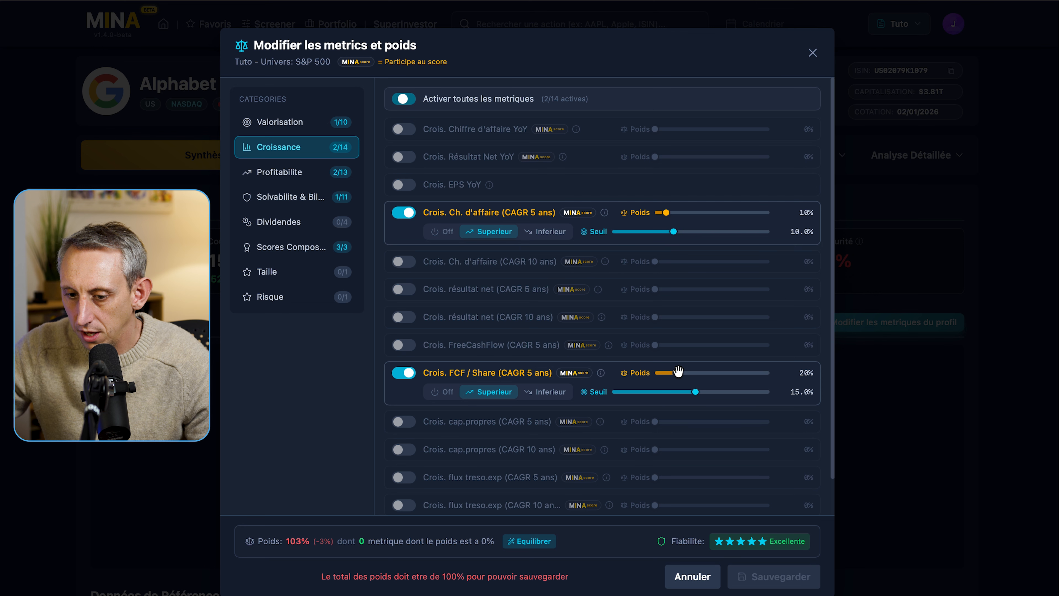
pyautogui.click(282, 178)
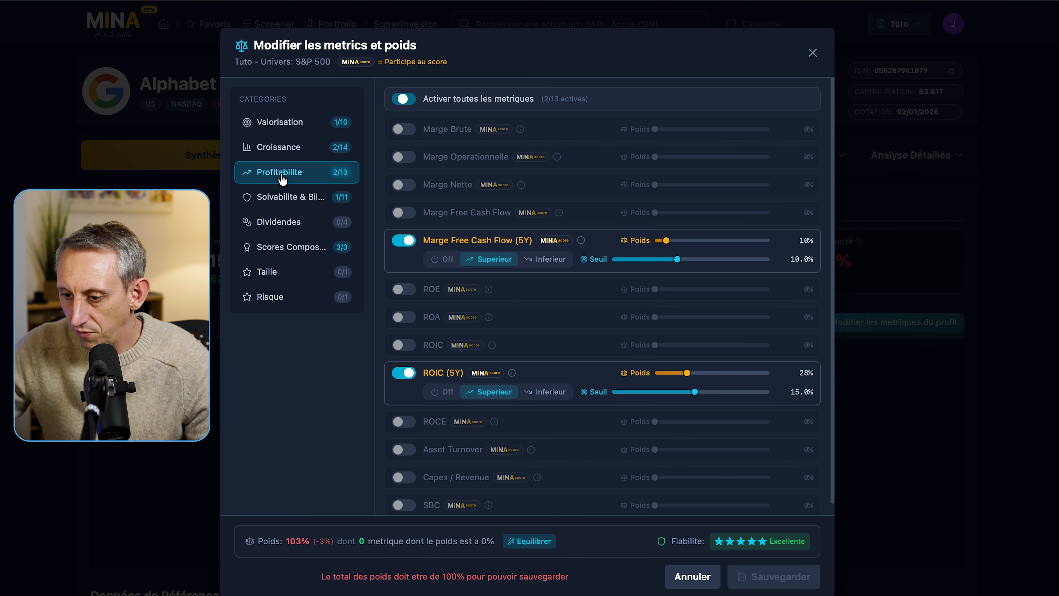
pyautogui.click(284, 199)
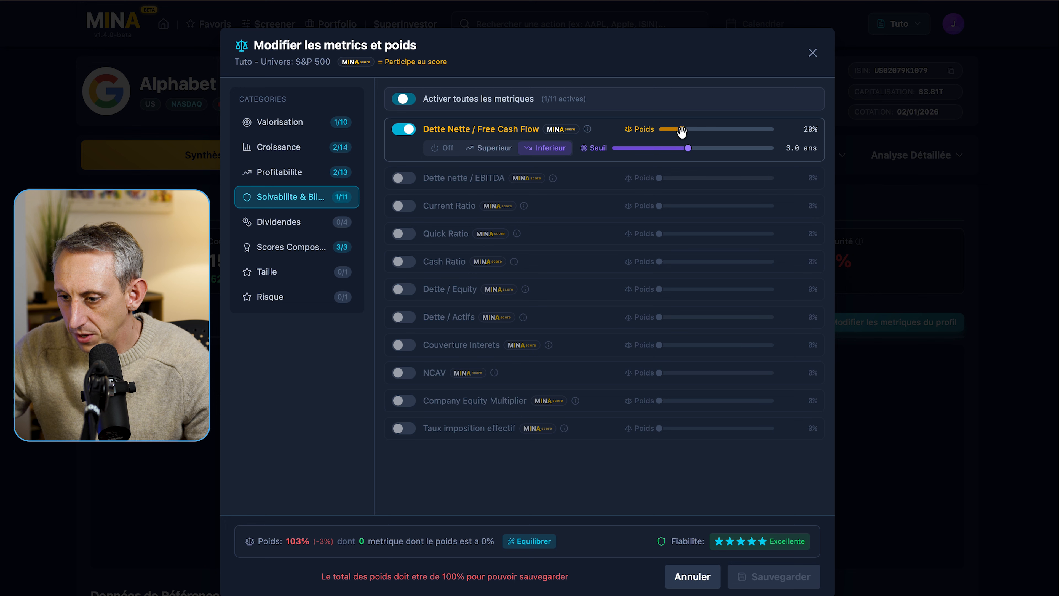
pyautogui.moveTo(682, 127); pyautogui.dragTo(678, 129)
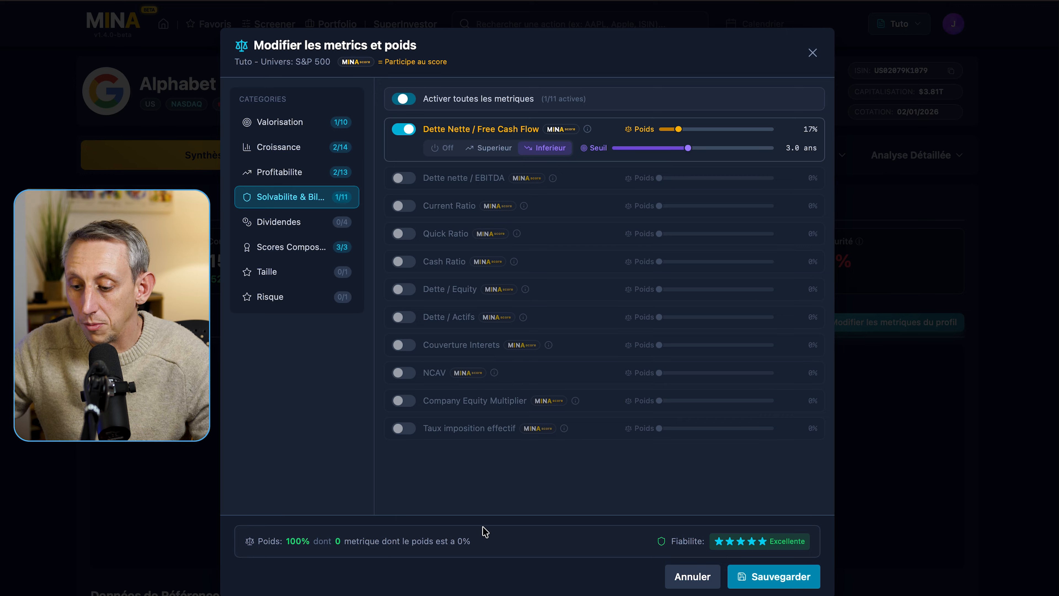
pyautogui.click(781, 577)
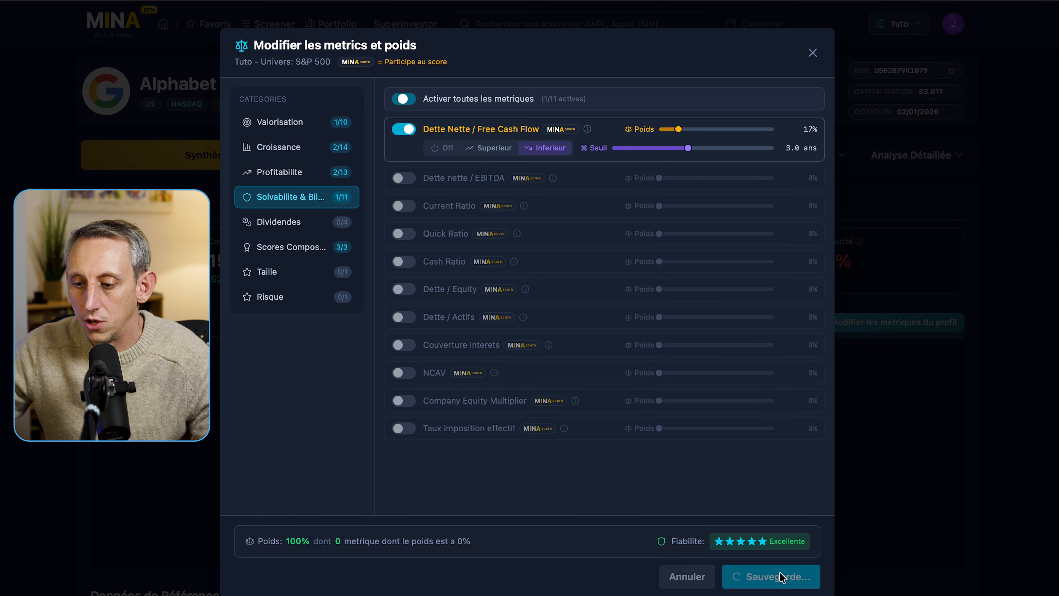
pyautogui.scroll(-1, 529, 317)
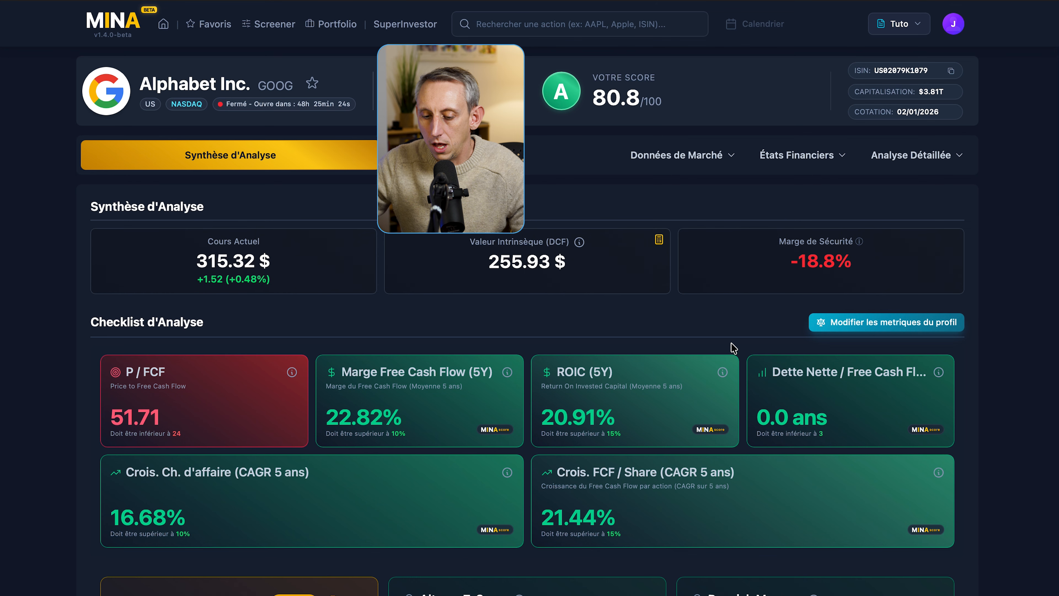
pyautogui.scroll(-1, 730, 342)
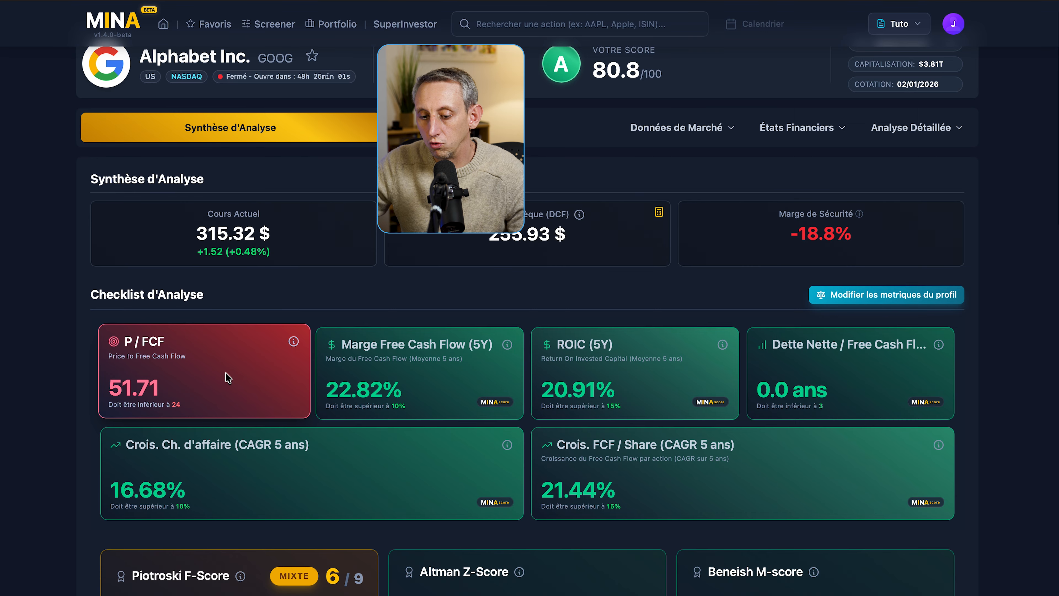
pyautogui.scroll(-3, 921, 163)
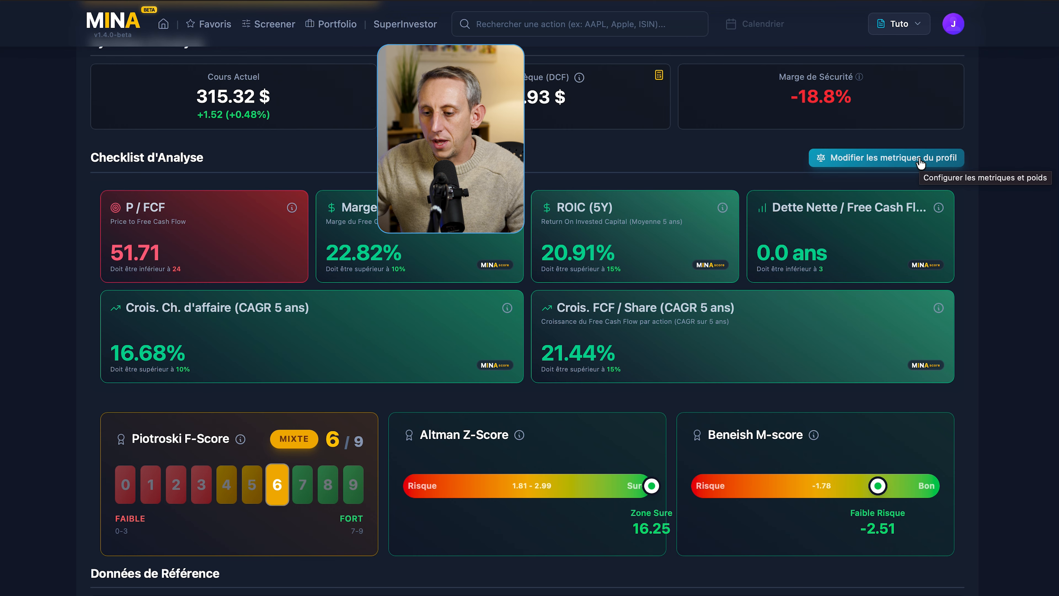
pyautogui.scroll(4, 920, 163)
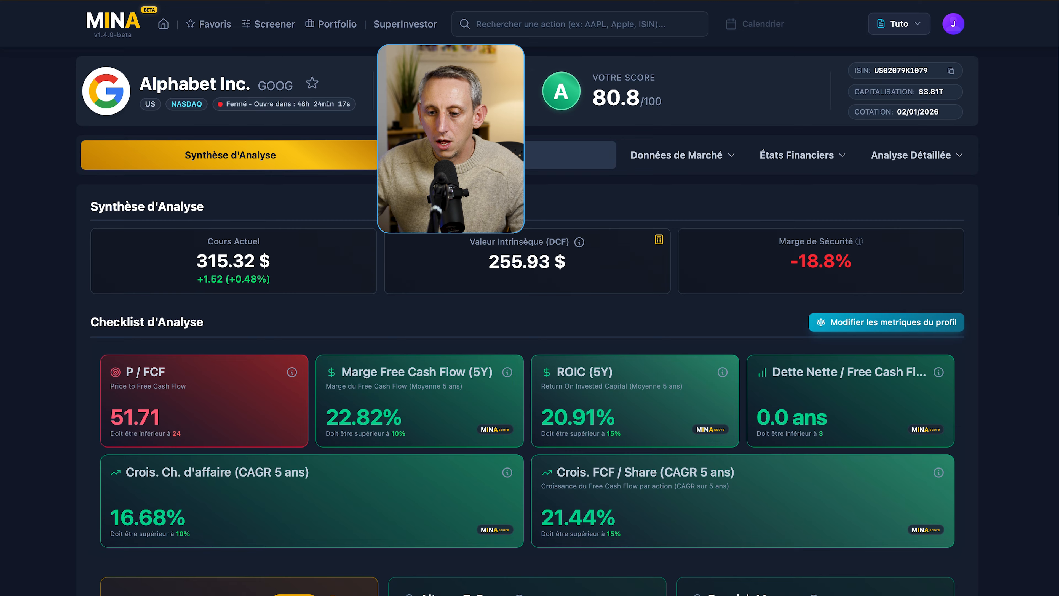
pyautogui.moveTo(503, 373)
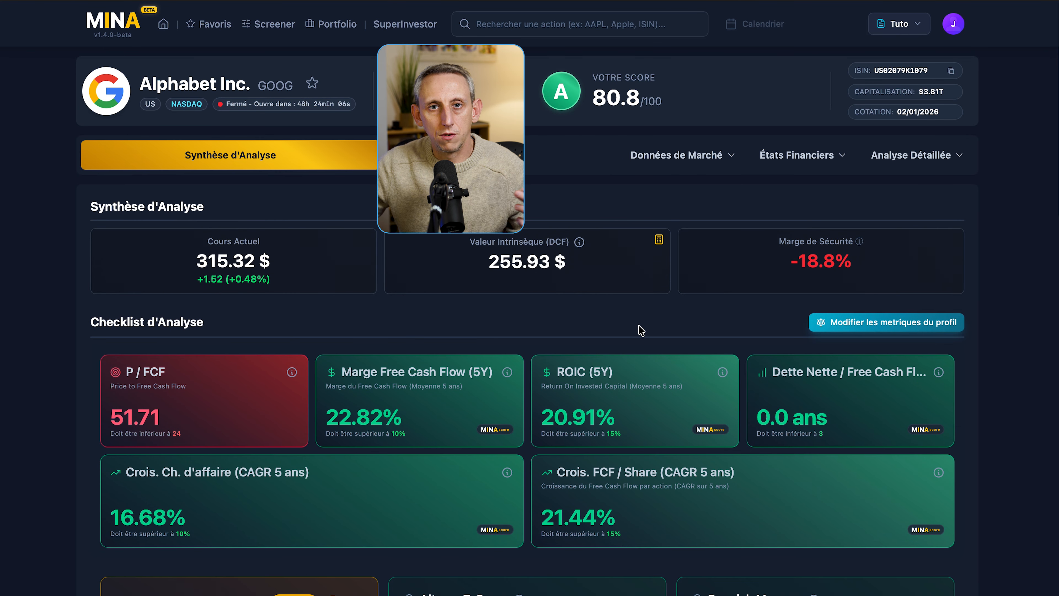
pyautogui.click(676, 165)
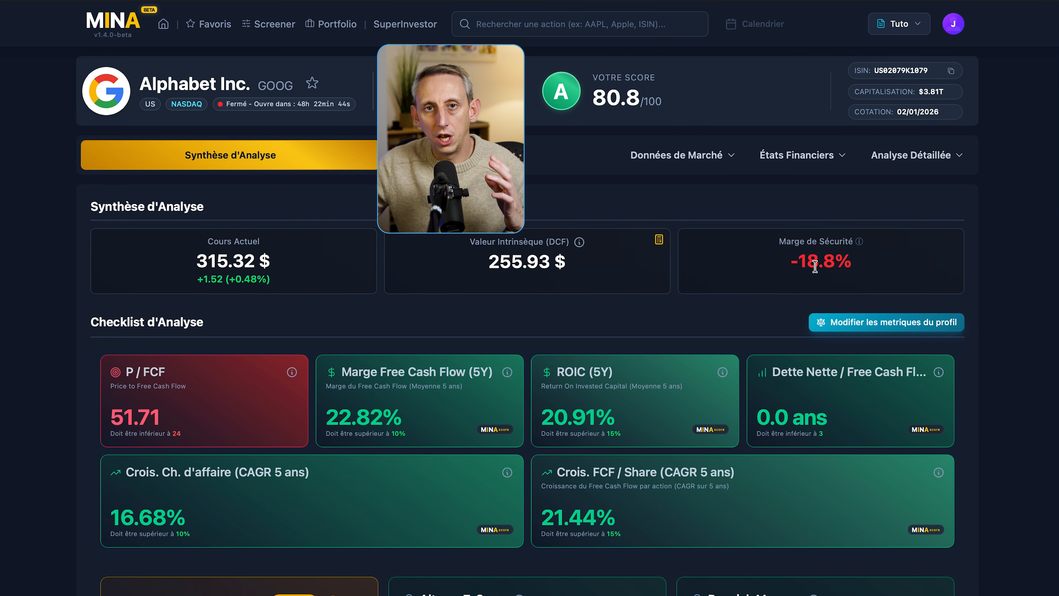
# - Scroll Alphabet's page down to the historical charts showing $350.0B revenue and $5.91 FCF per share
pyautogui.scroll(-5, 814, 266)
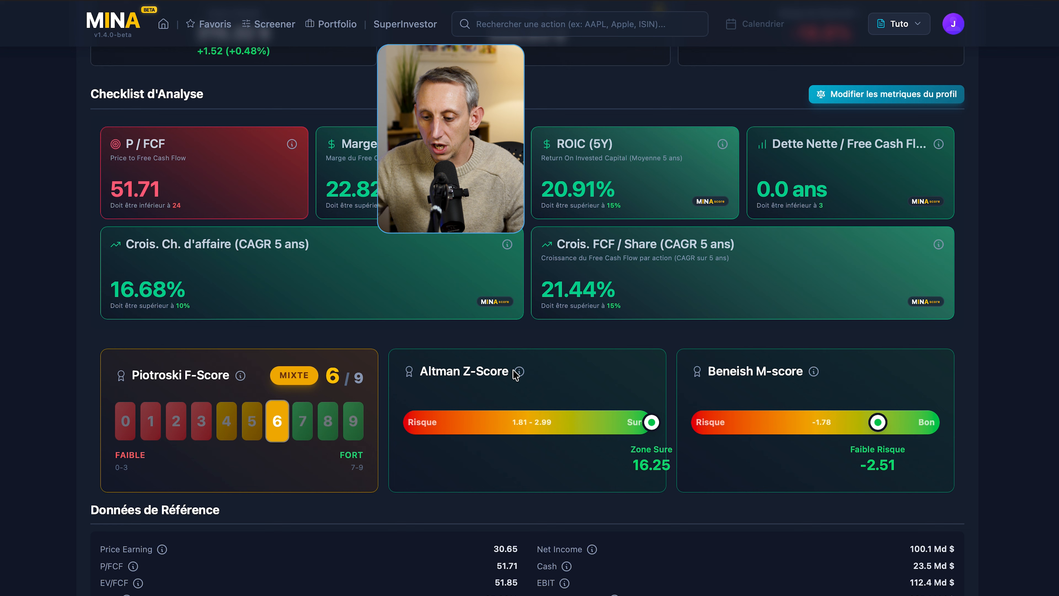
pyautogui.moveTo(520, 372)
pyautogui.scroll(-1, 522, 376)
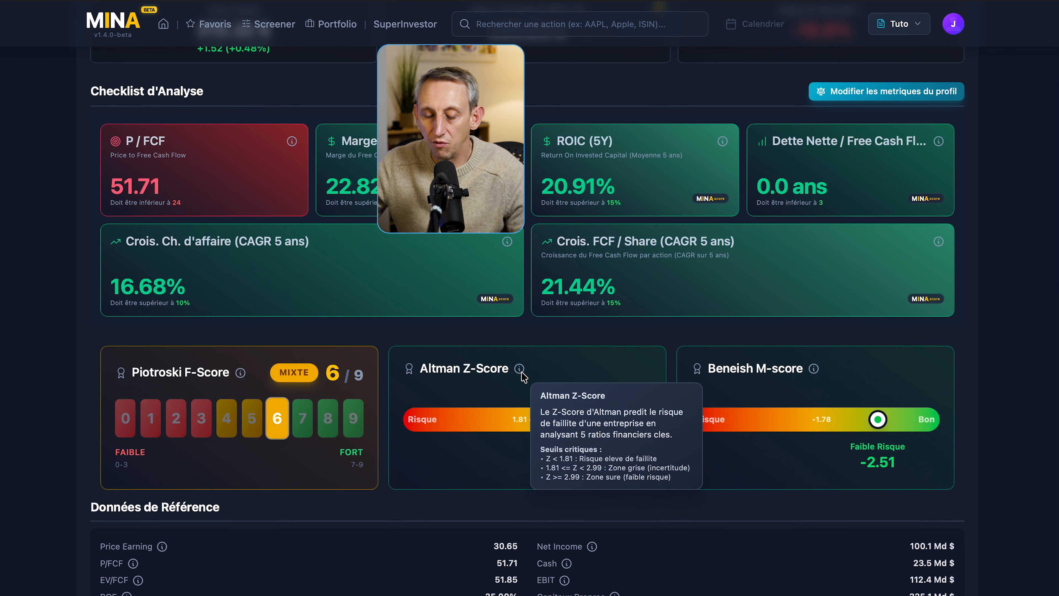
pyautogui.scroll(1, 501, 355)
pyautogui.scroll(-5, 500, 355)
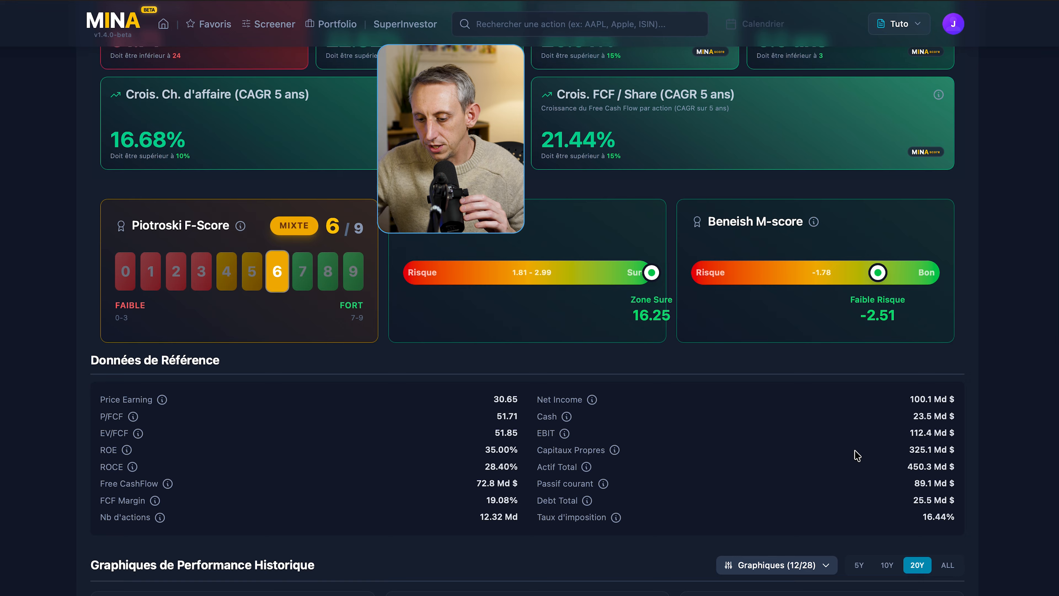
pyautogui.scroll(-9, 855, 455)
pyautogui.scroll(-3, 855, 456)
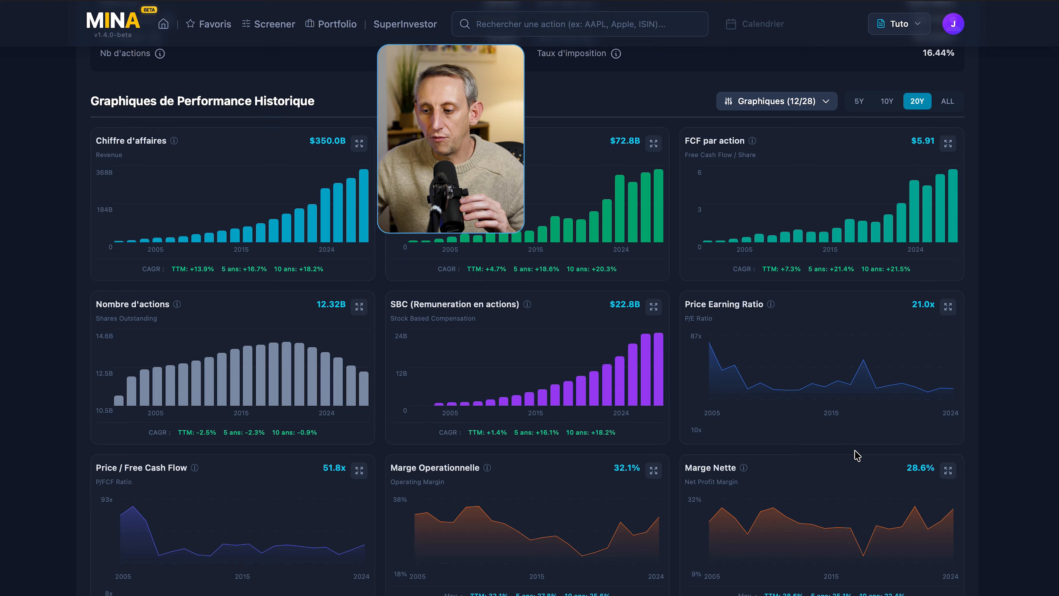
# - Toggle the Marge Operationnelle and Marge Nette charts off and on, then enlarge Price / Free Cash Flow
pyautogui.click(789, 100)
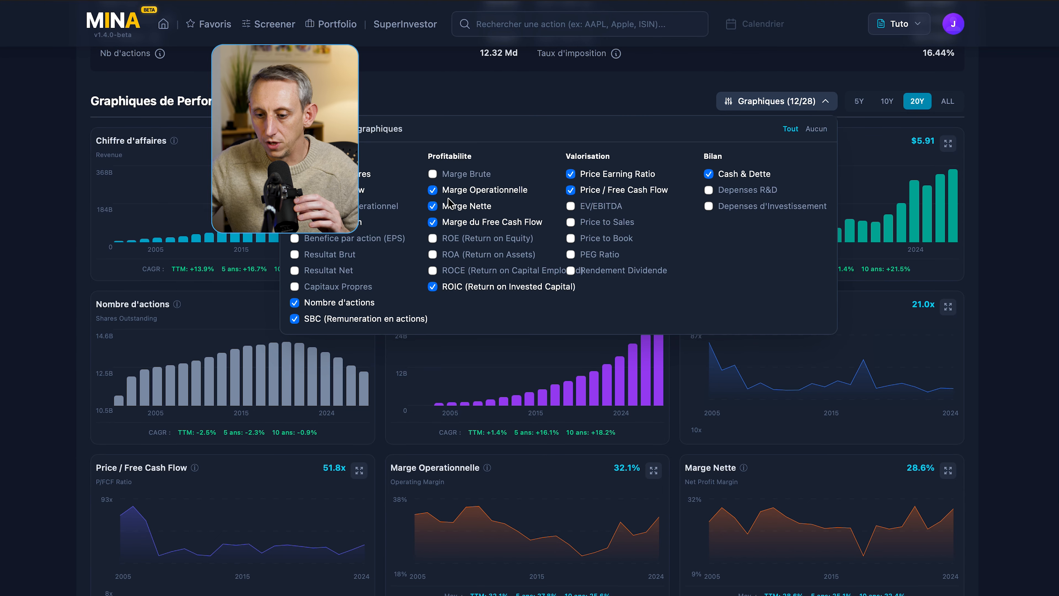
pyautogui.click(432, 190)
pyautogui.click(432, 205)
pyautogui.click(432, 190)
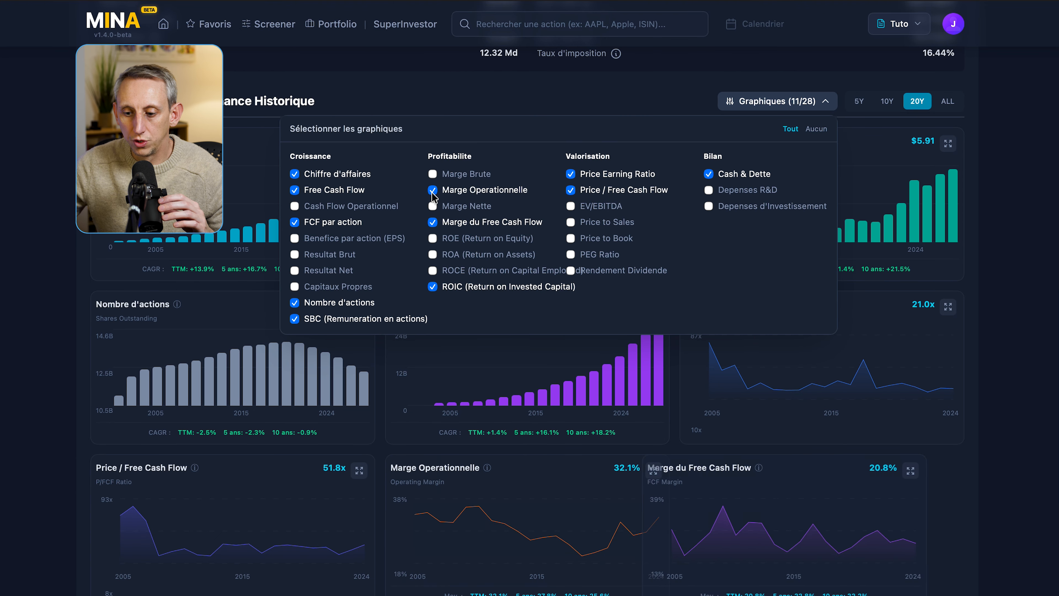
pyautogui.click(432, 206)
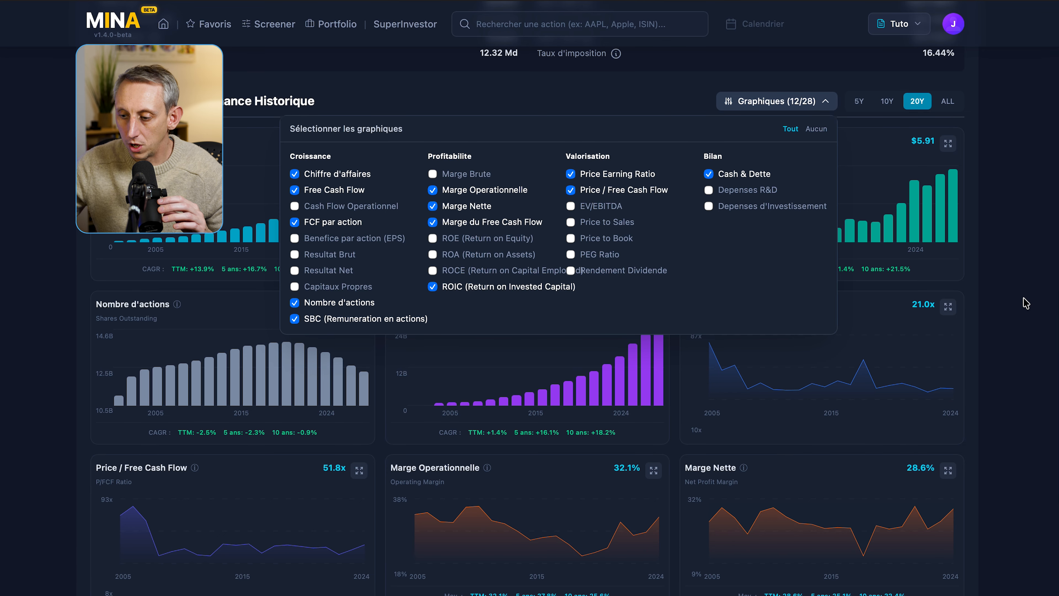
pyautogui.scroll(-1, 708, 288)
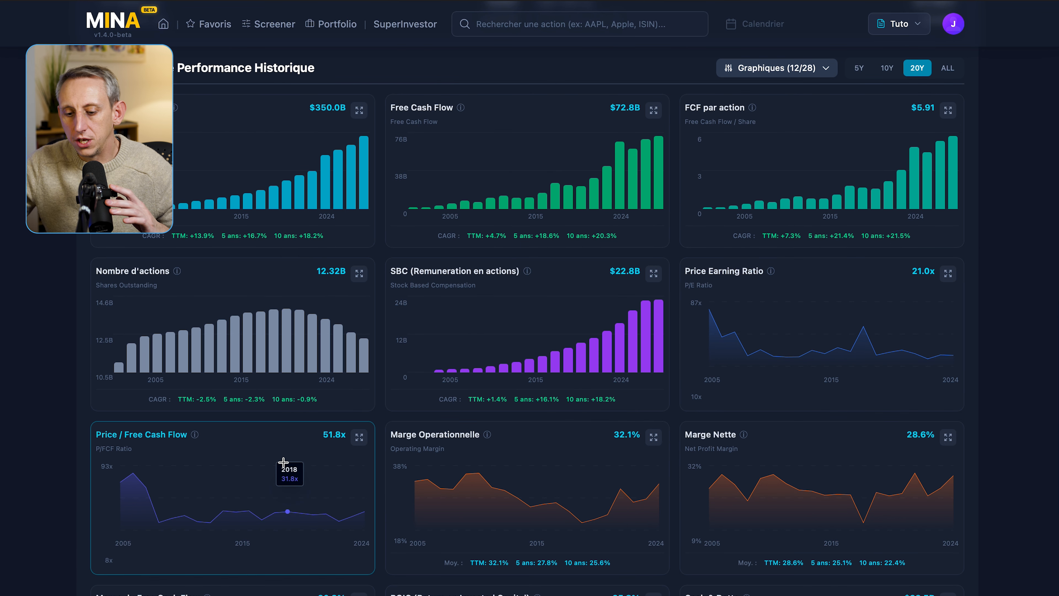
pyautogui.click(279, 438)
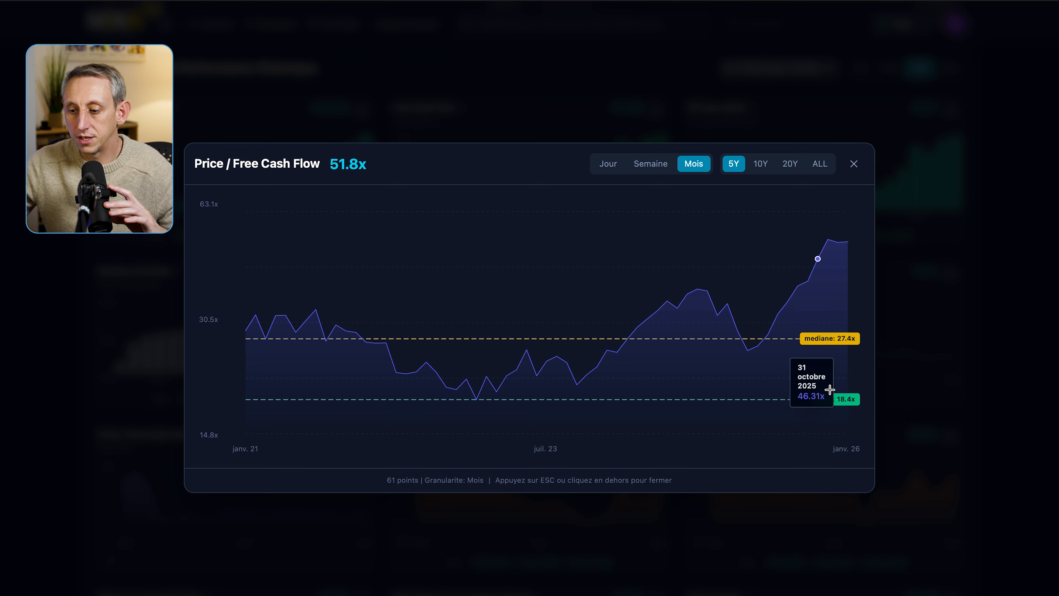
pyautogui.click(760, 164)
pyautogui.click(793, 173)
pyautogui.click(824, 170)
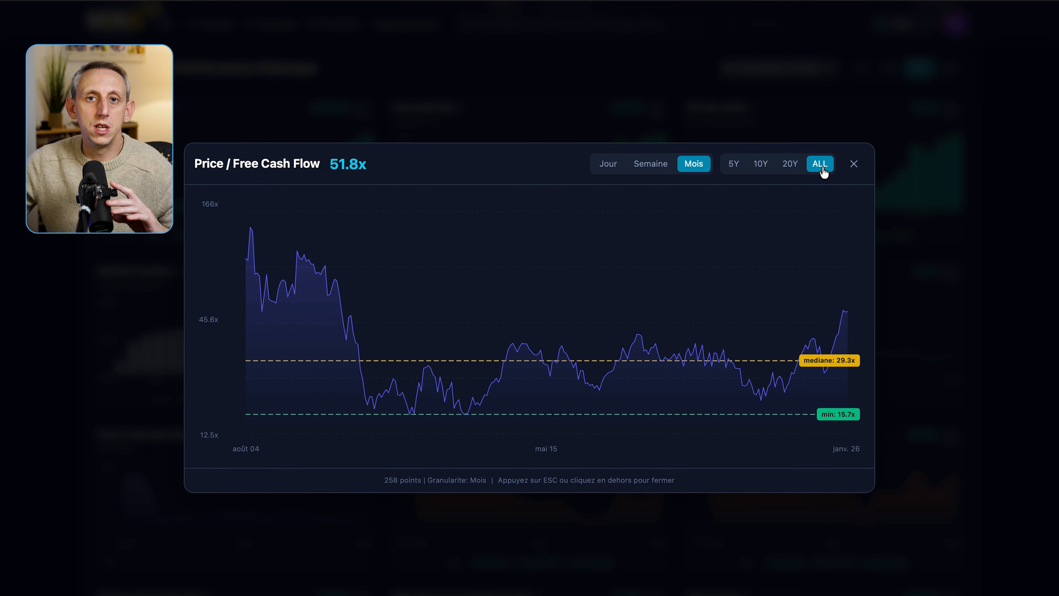
pyautogui.click(654, 167)
pyautogui.click(608, 164)
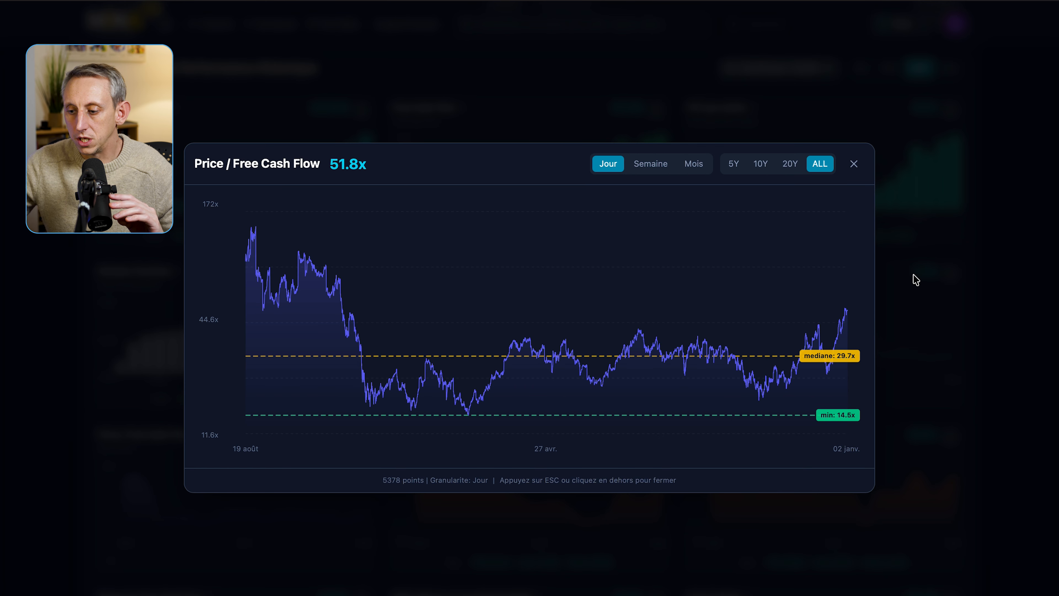
pyautogui.click(947, 286)
pyautogui.scroll(-5, 947, 287)
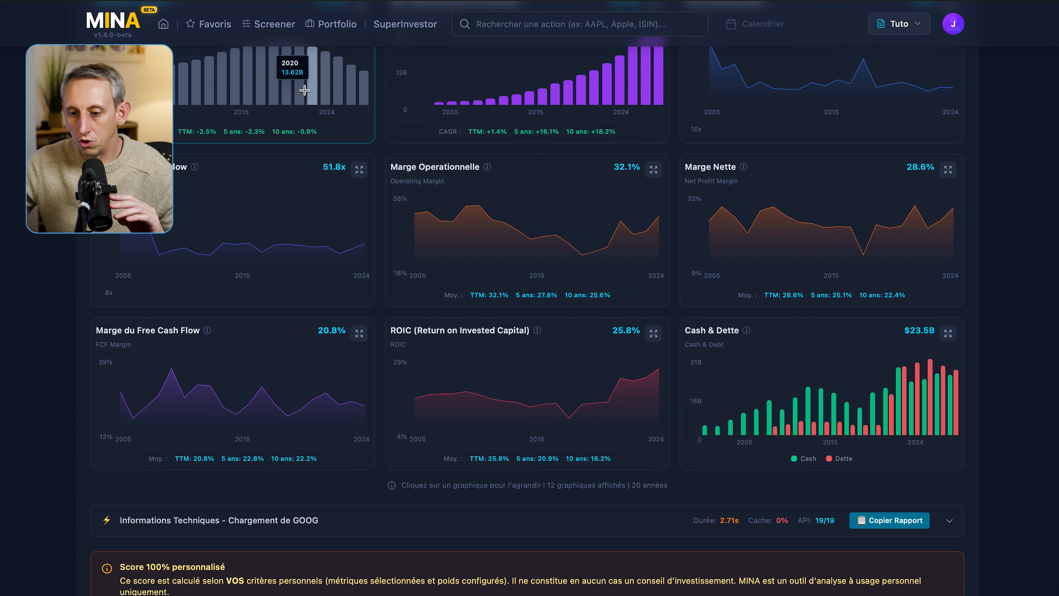
# - Preview the Nombre d'actions chart, then return to the top and highlight the 80.8/100 score
pyautogui.click(304, 91)
pyautogui.press('Escape')
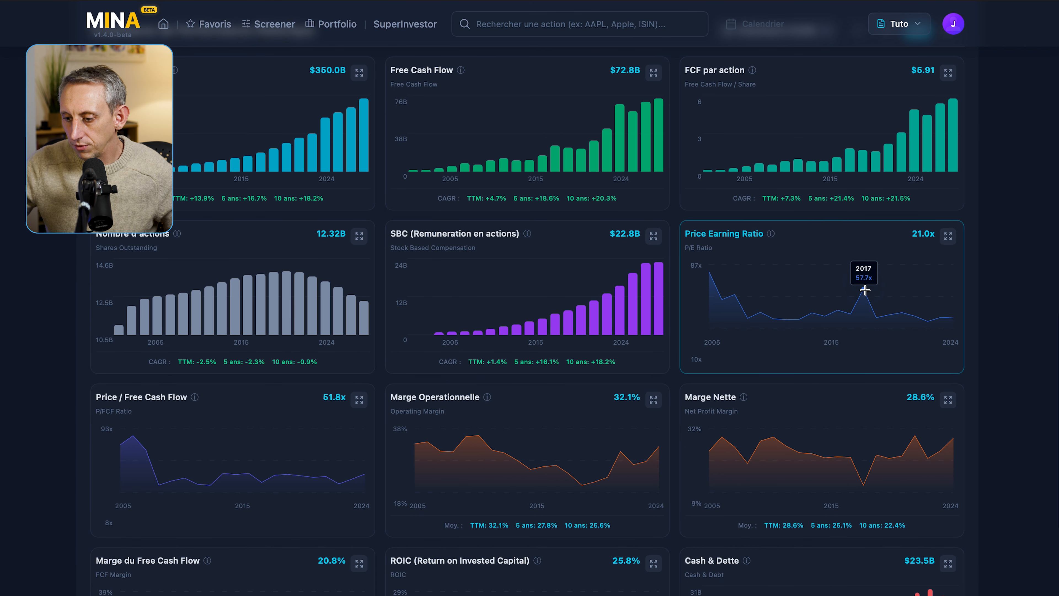
pyautogui.scroll(-3, 1006, 341)
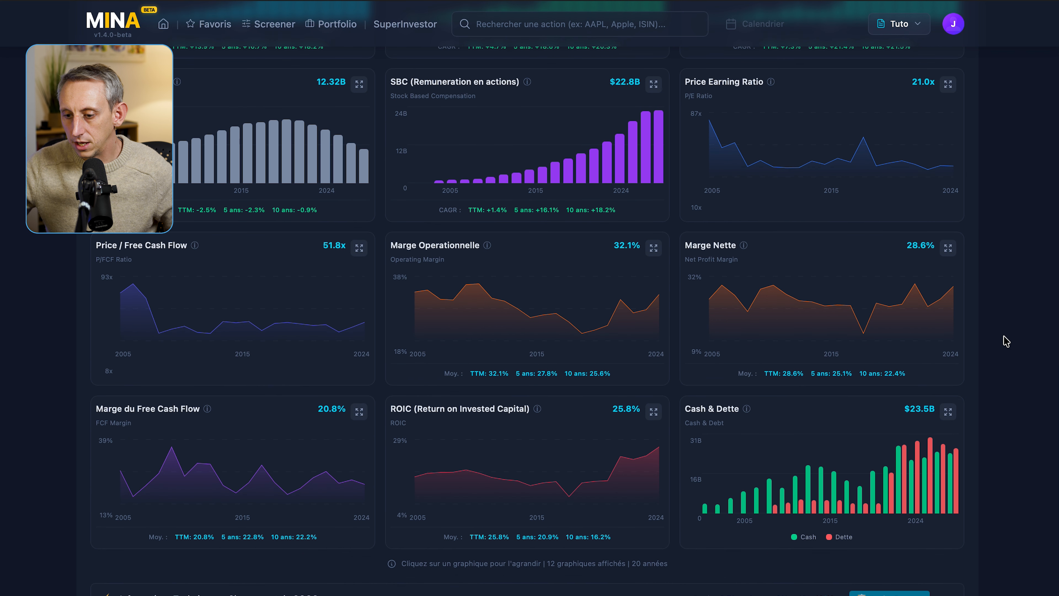
pyautogui.scroll(15, 1006, 341)
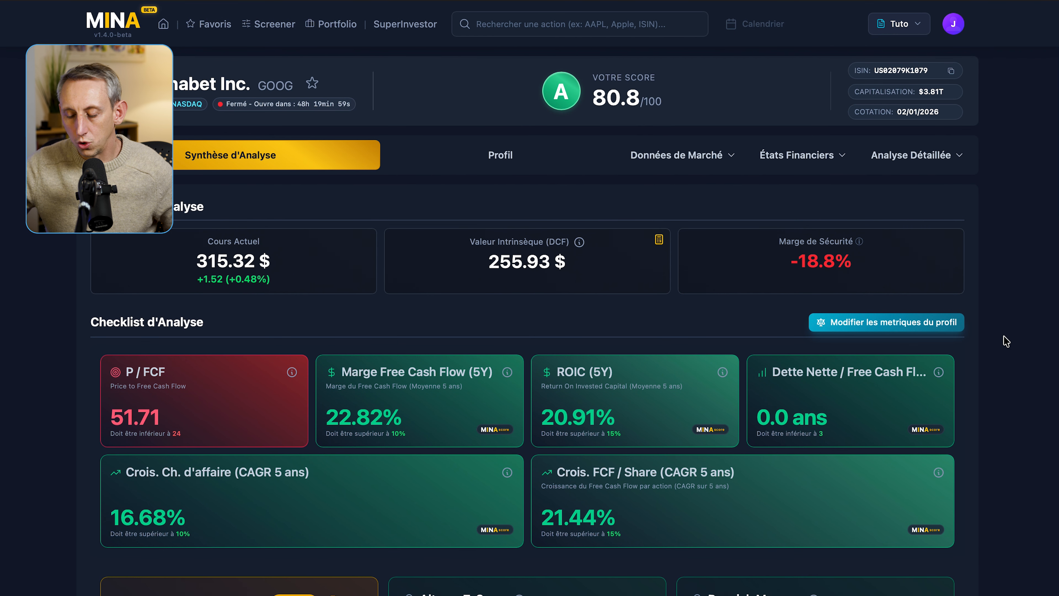
pyautogui.scroll(-1, 1005, 340)
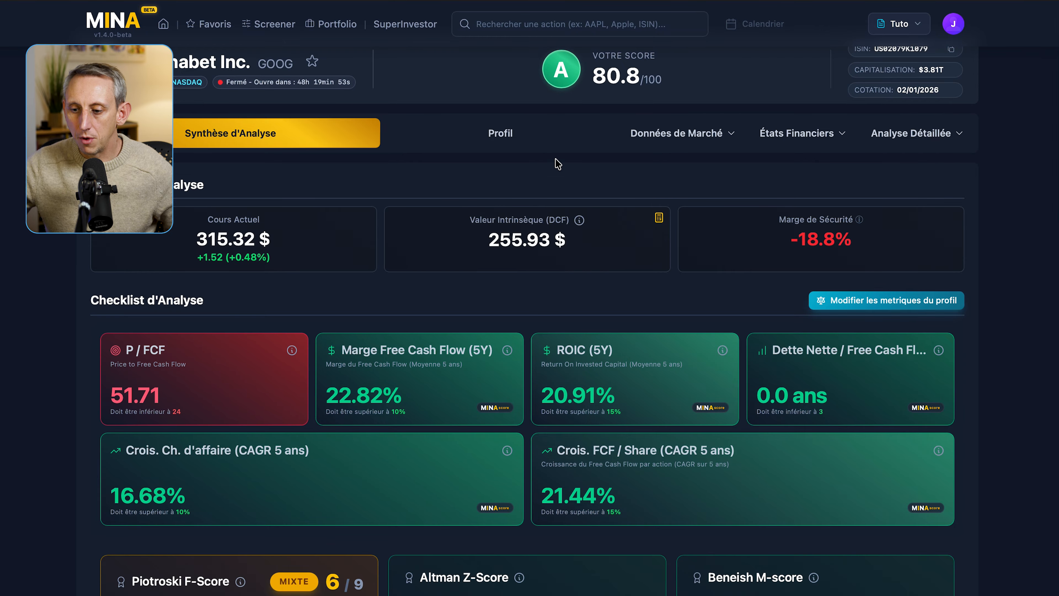
pyautogui.moveTo(594, 75); pyautogui.dragTo(669, 78)
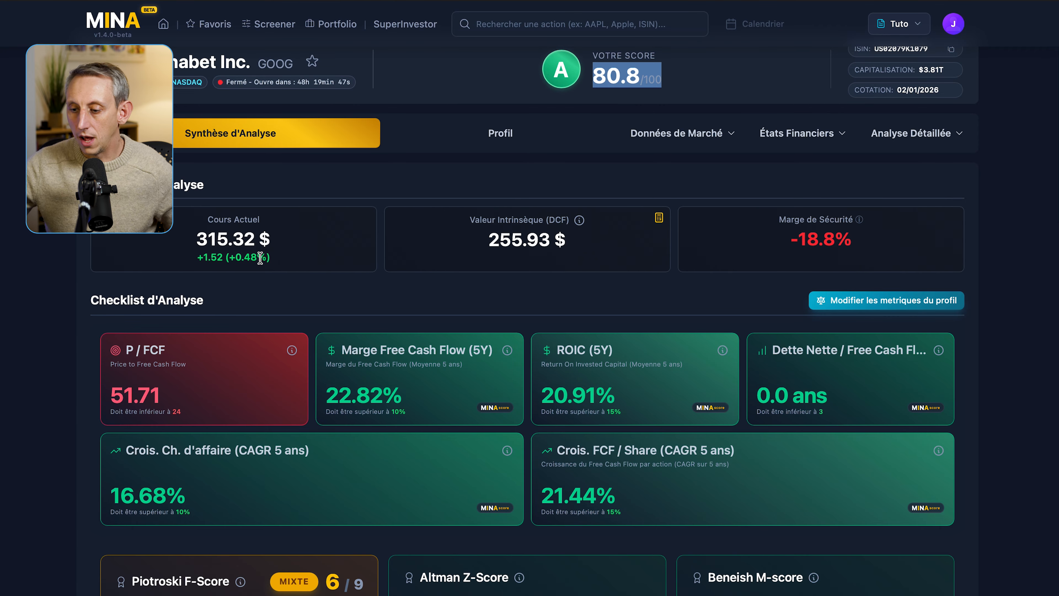
pyautogui.scroll(-15, 713, 411)
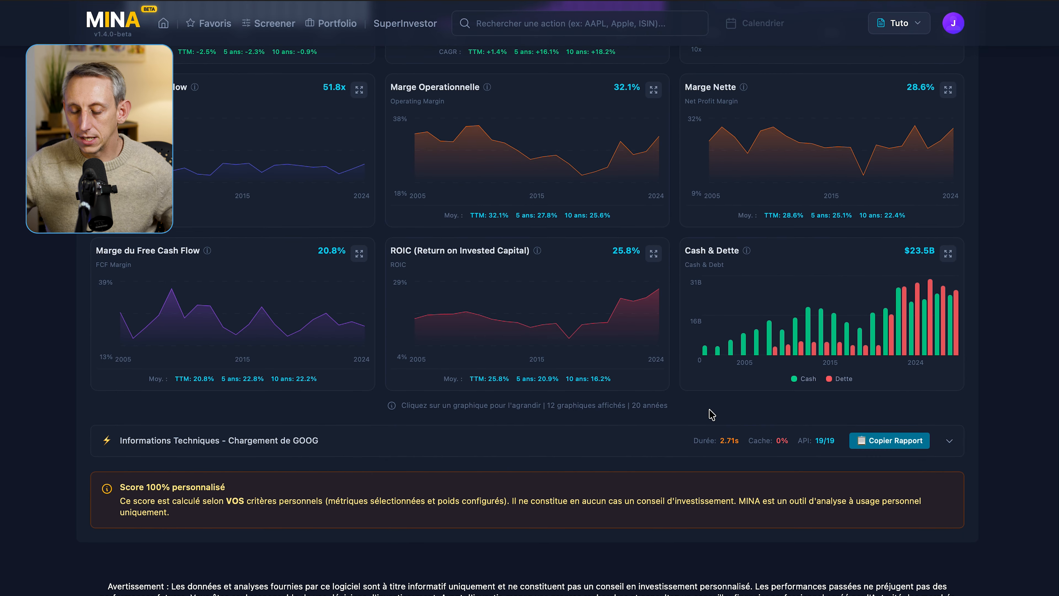
pyautogui.scroll(20, 711, 415)
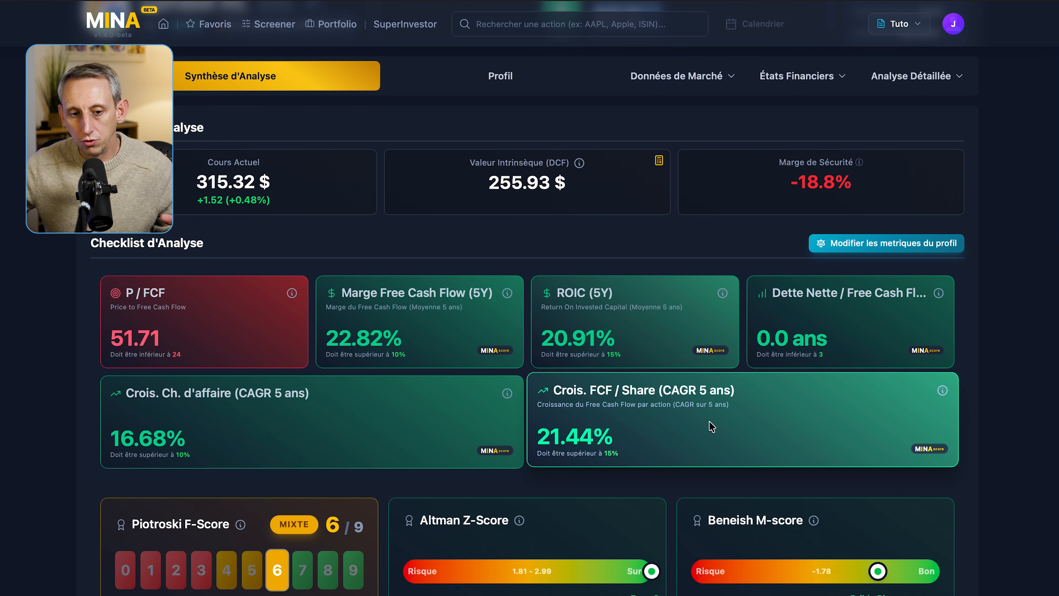
pyautogui.scroll(2, 1009, 399)
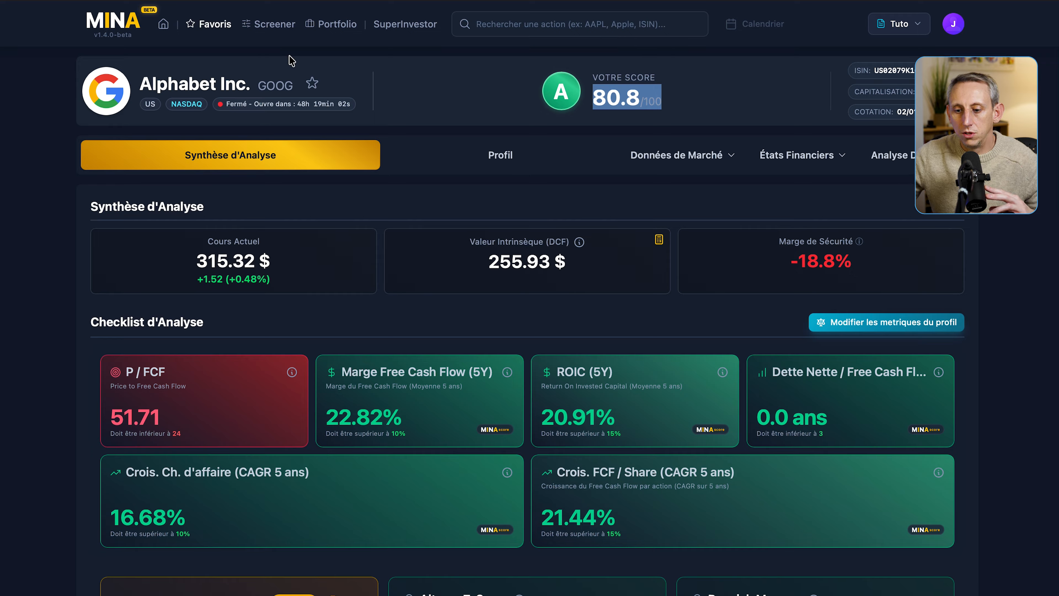
# - Rank the Favorites by the Minascore profile, then open the Screener showing 179 filtered results
pyautogui.click(215, 24)
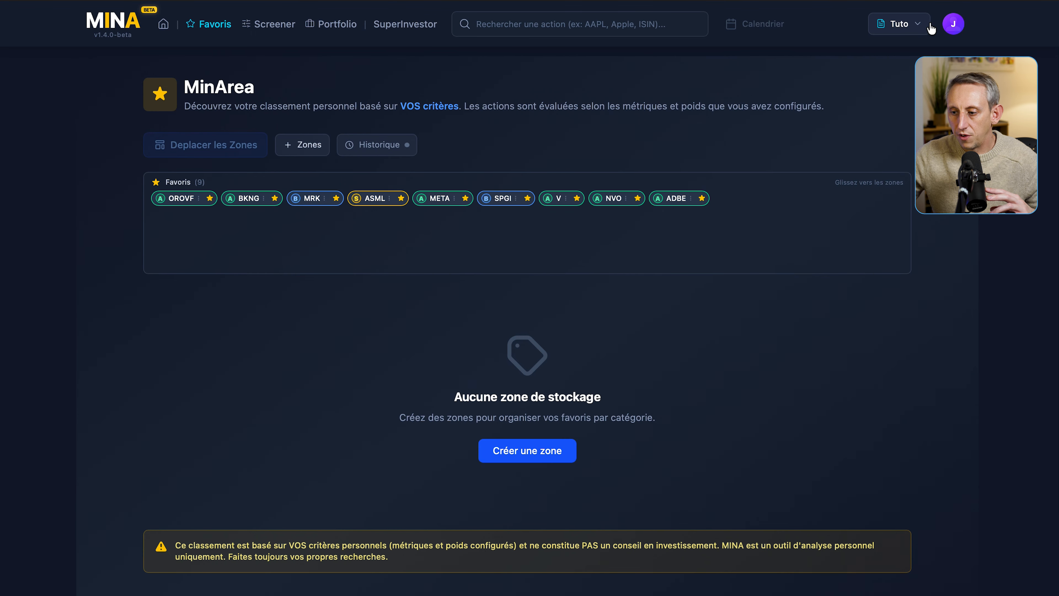
pyautogui.click(920, 28)
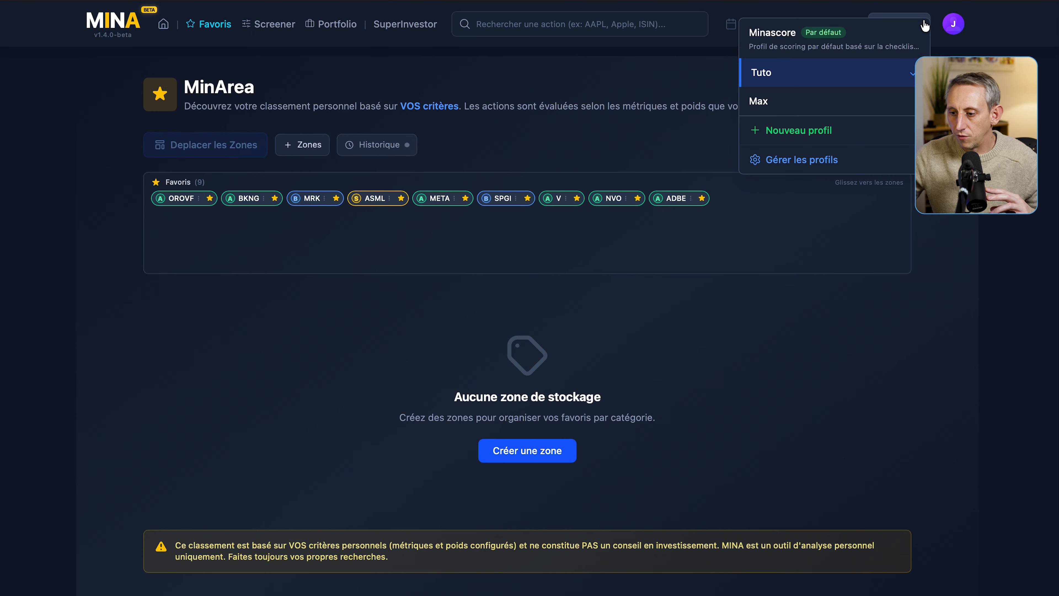
pyautogui.click(833, 51)
pyautogui.scroll(-3, 314, 329)
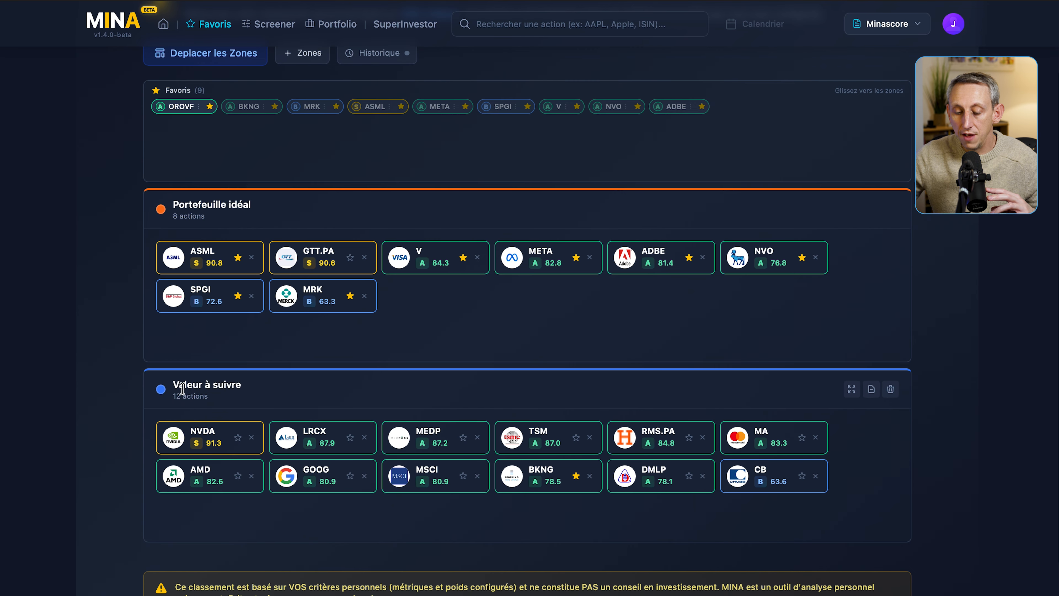
pyautogui.scroll(3, 291, 250)
pyautogui.click(283, 26)
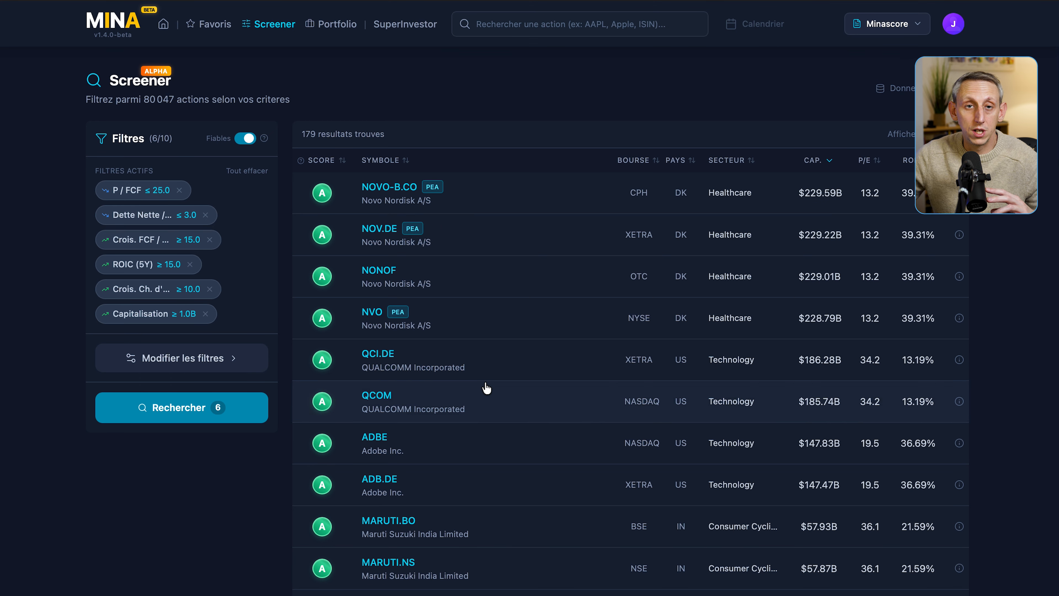
# - Highlight the 80 047 stocks and 179 results counts, and open NOVO-B.CO's metric details
pyautogui.moveTo(146, 99); pyautogui.dragTo(176, 101)
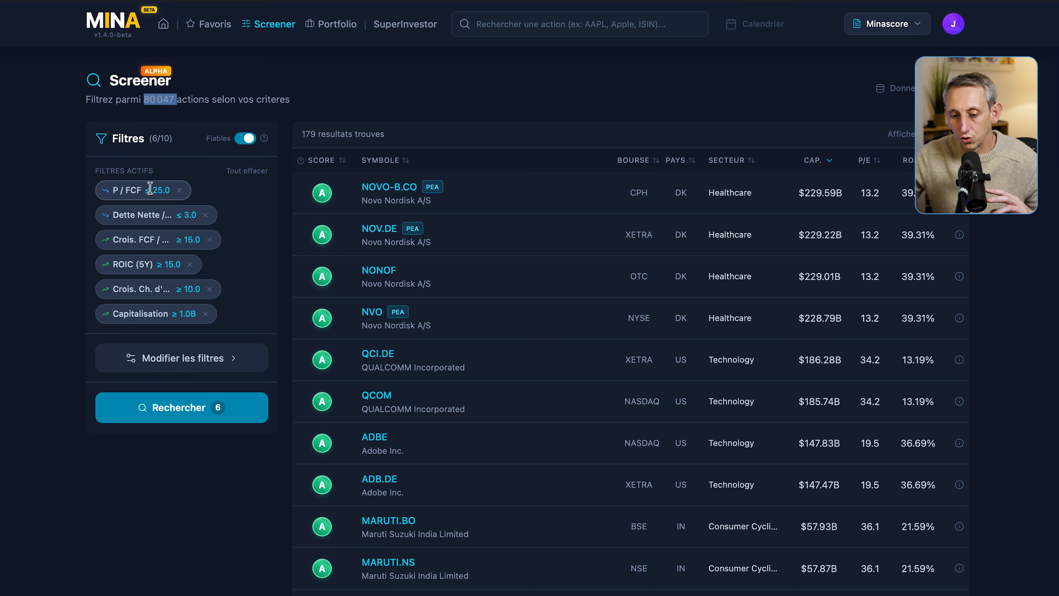
pyautogui.doubleClick(304, 133)
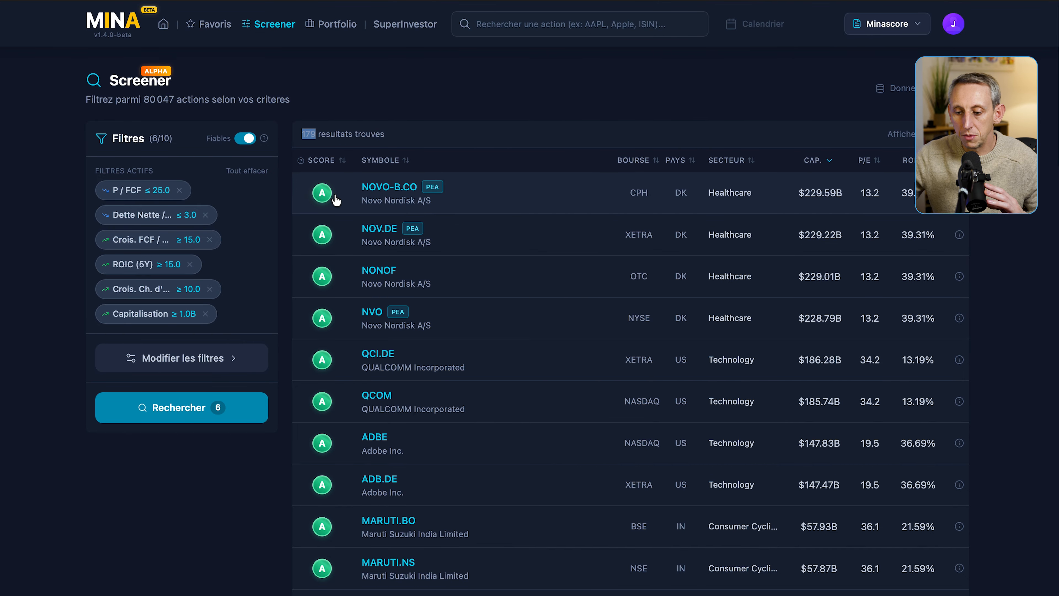
pyautogui.click(561, 204)
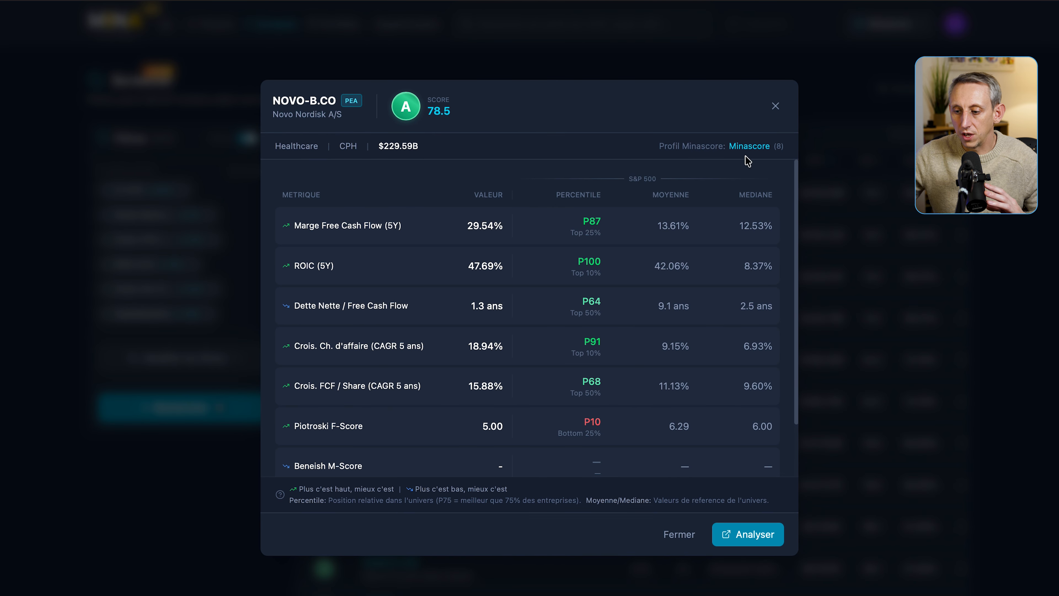
# - Review NOVO-B.CO's details, close them, and open the Portfolio showing 15,71 K € across 3 holdings
pyautogui.scroll(-2, 690, 296)
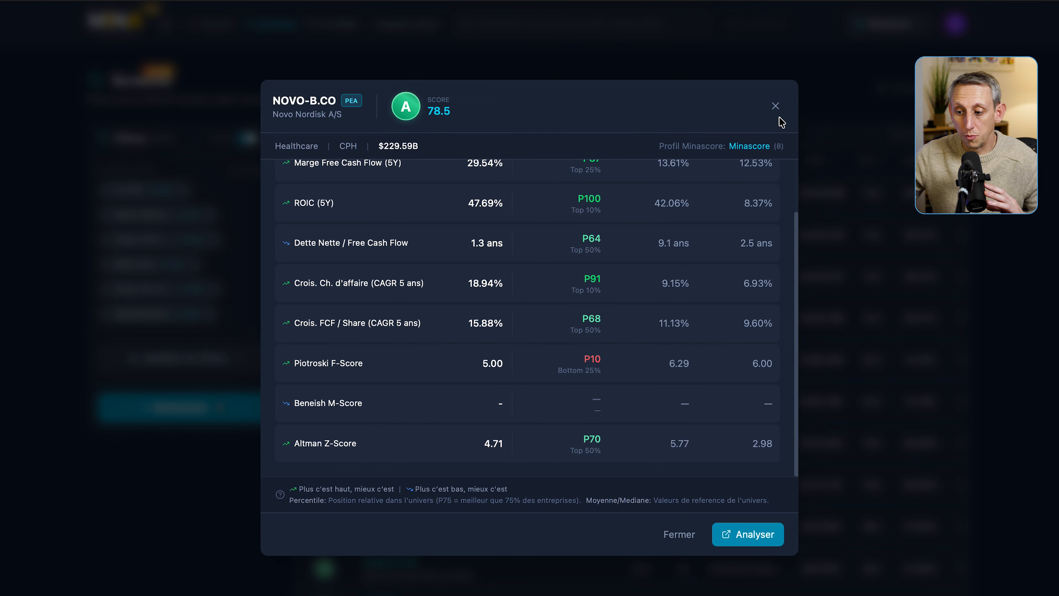
pyautogui.click(775, 105)
pyautogui.click(336, 24)
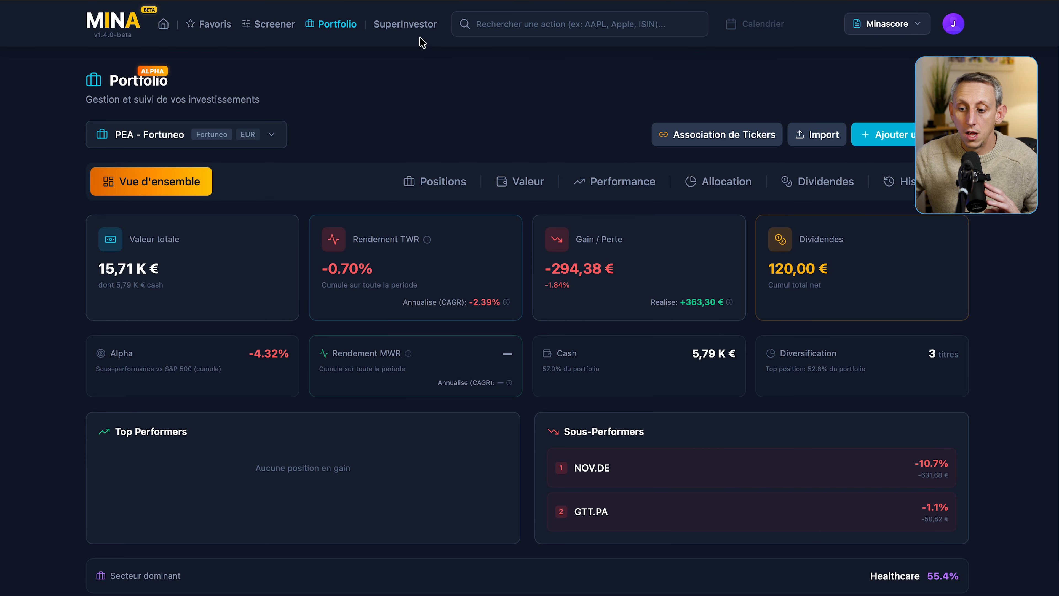
# - Open Berkshire Hathaway's SuperInvestor portfolio and view its Mouvements: 6 buys, 5 sells, 1 new, 1 exit
pyautogui.click(409, 29)
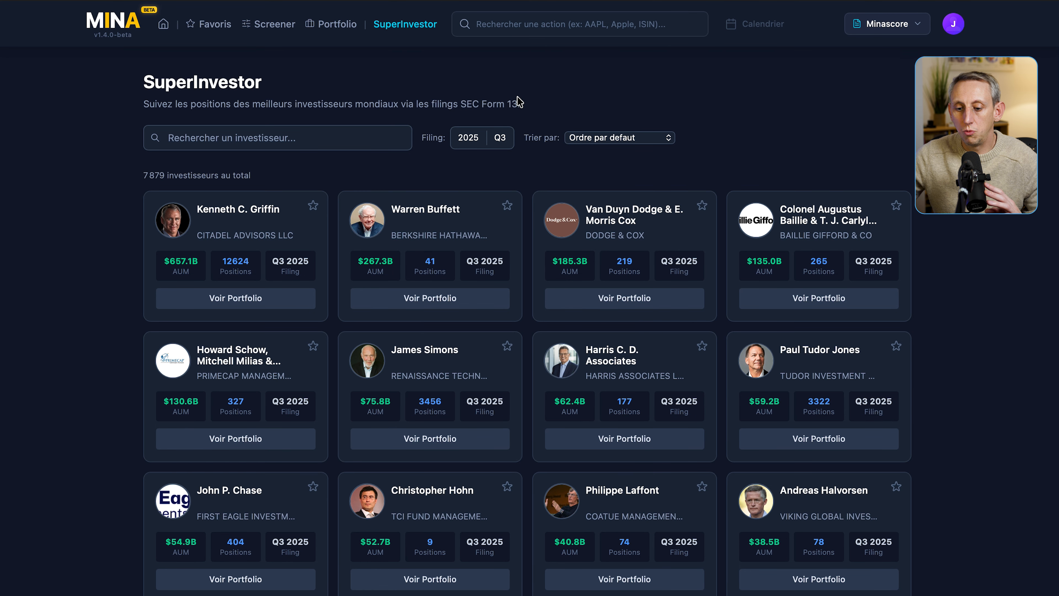
pyautogui.click(430, 298)
pyautogui.scroll(-4, 429, 305)
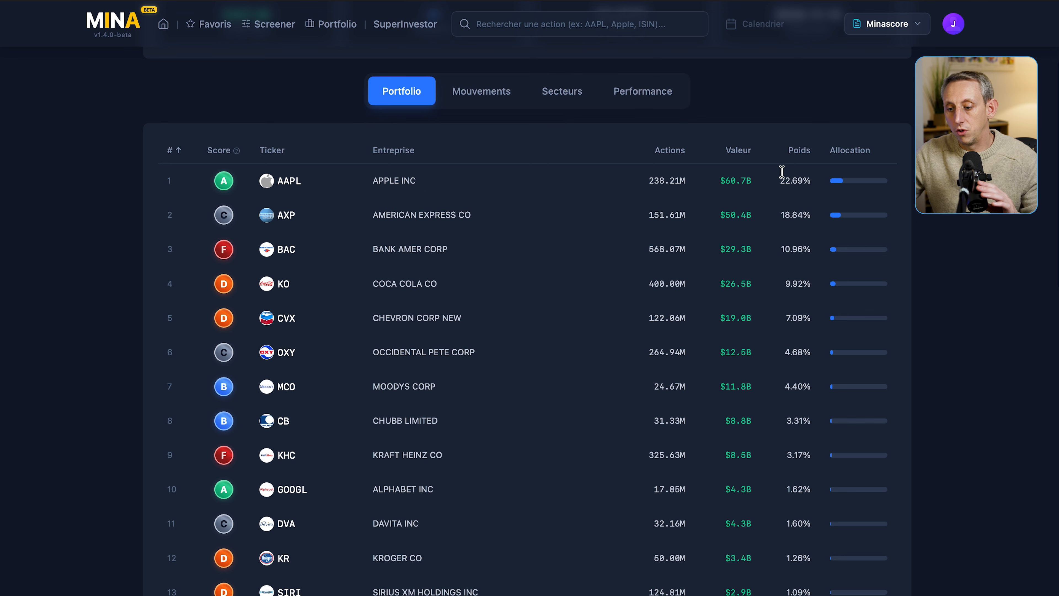
pyautogui.scroll(4, 727, 192)
pyautogui.click(484, 261)
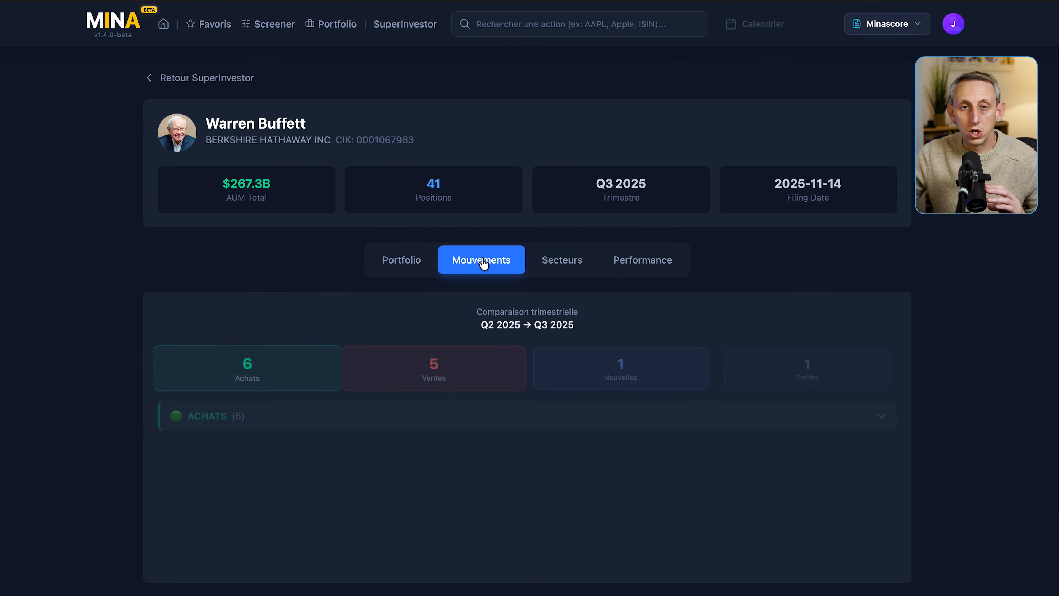